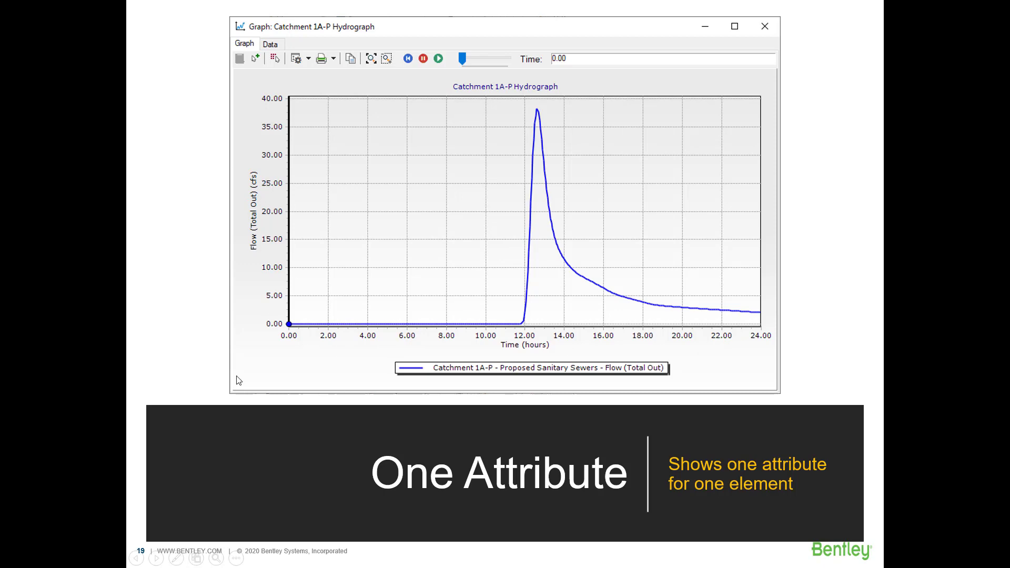
Advance the slideshow through Scenario Comparison to slide 21, Compare elements.
key(Right)
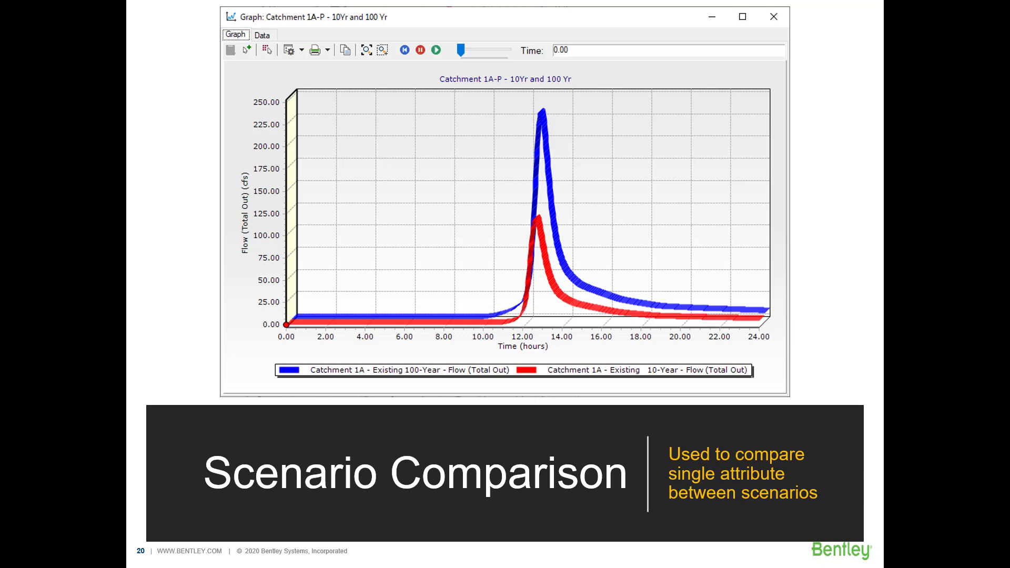
key(Right)
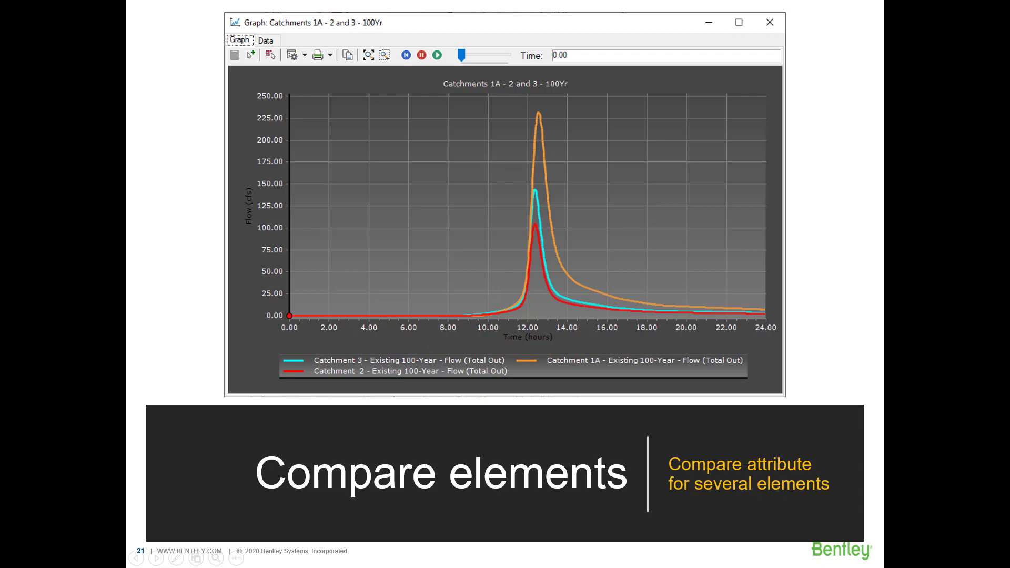
Advance the slides past Quick Graph to slide 23, Record animations.
key(Right)
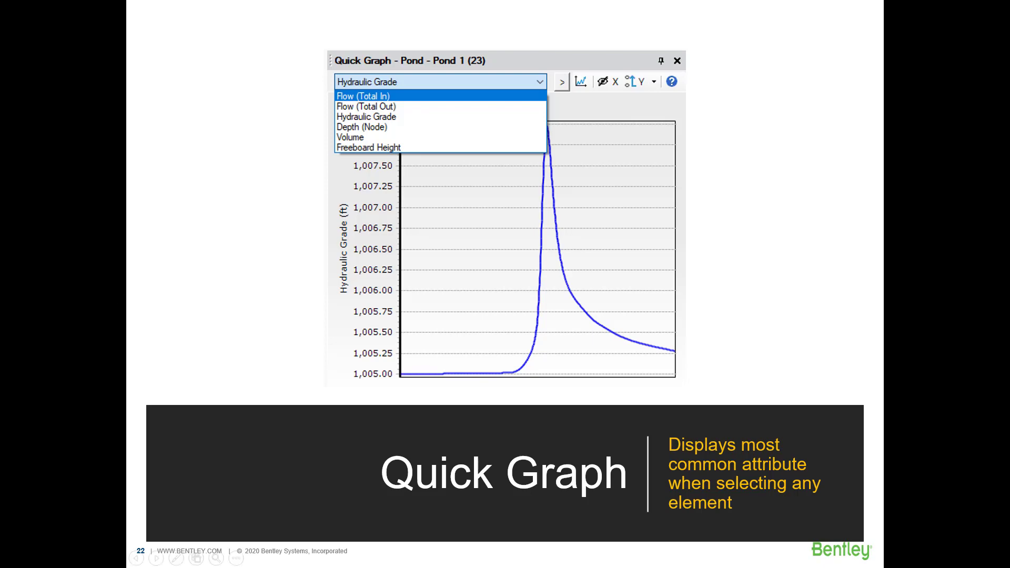
key(Right)
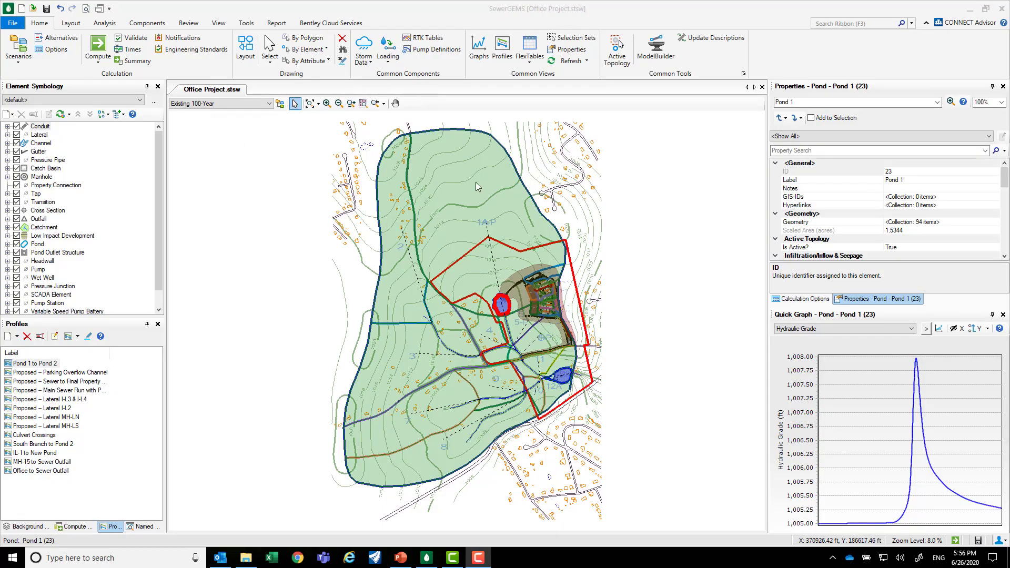
Select Catchment 1A on the drawing and bring up its context menu.
click(448, 173)
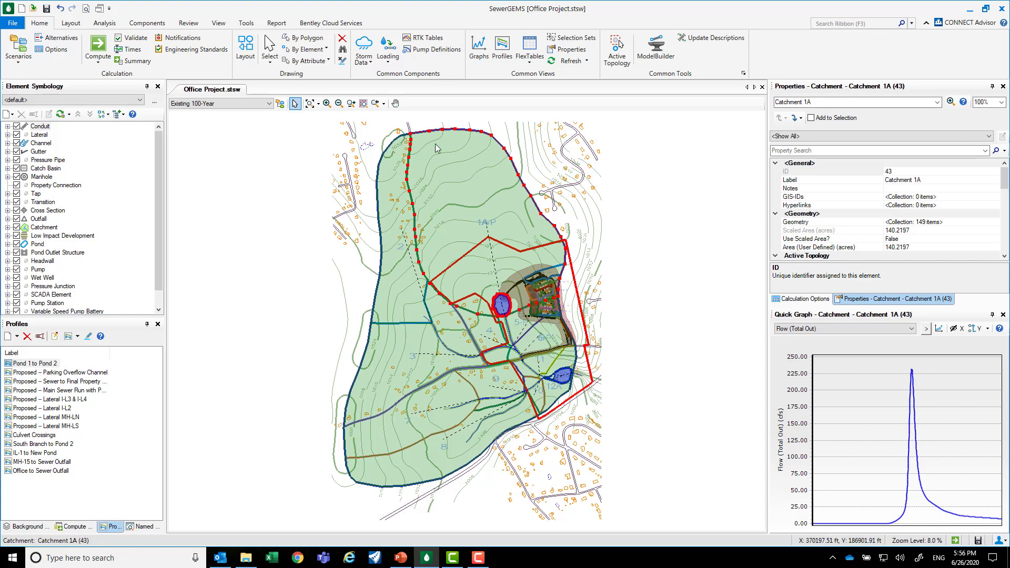
right_click(443, 203)
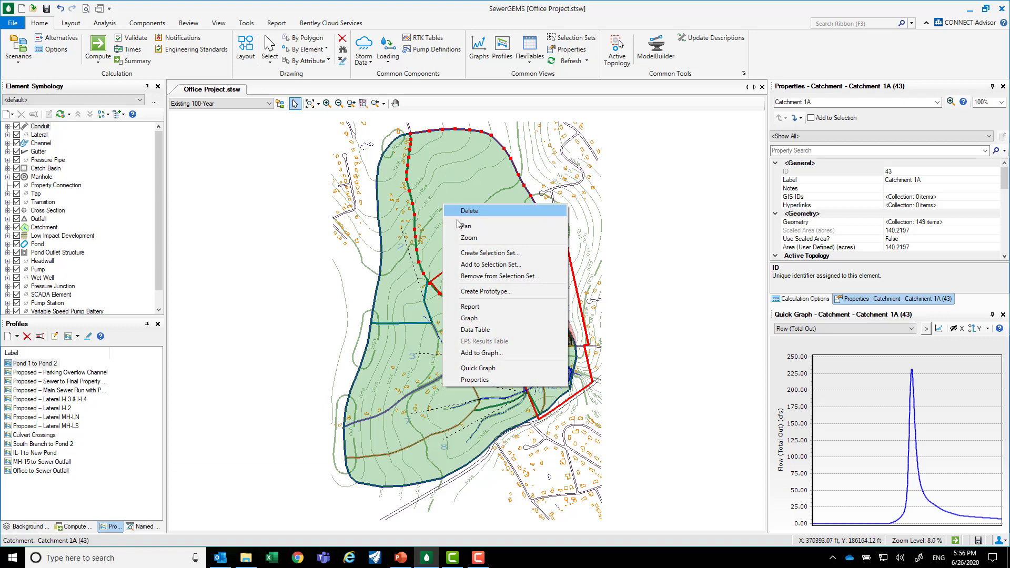
Create a Catchment 1A graph adding the Existing 10-Year scenario and Precipitation (Incremental).
click(469, 319)
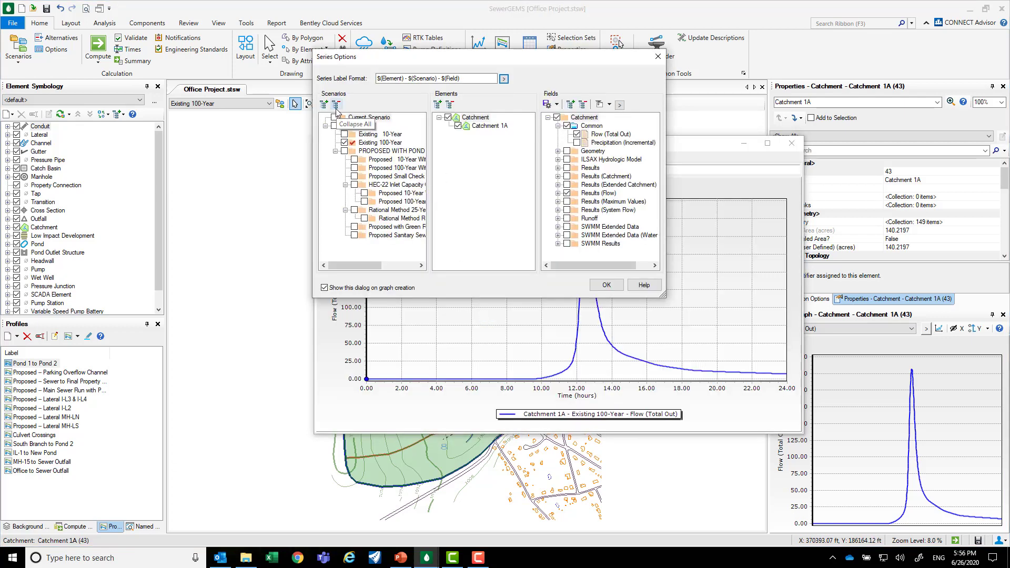
click(345, 135)
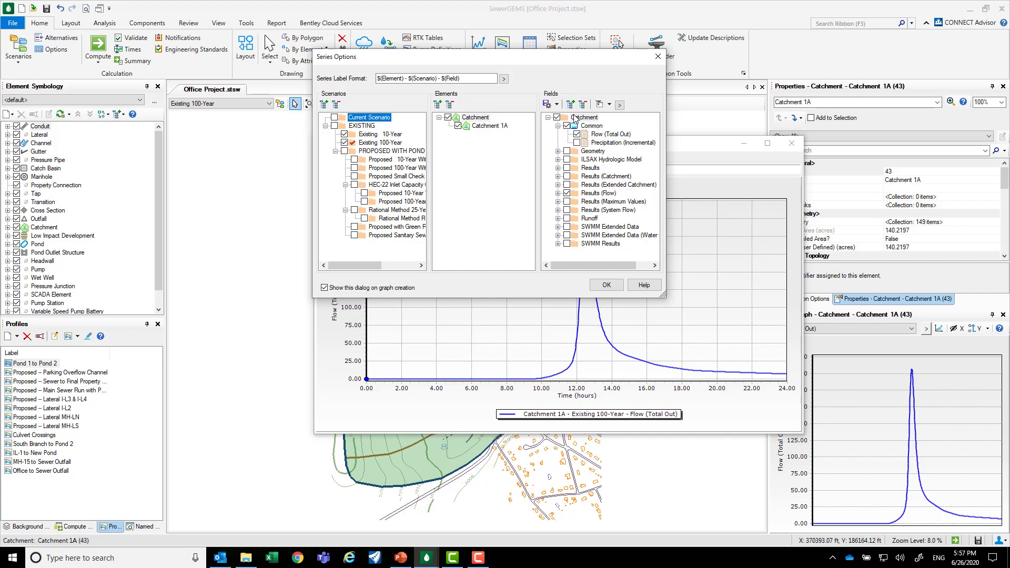
click(578, 142)
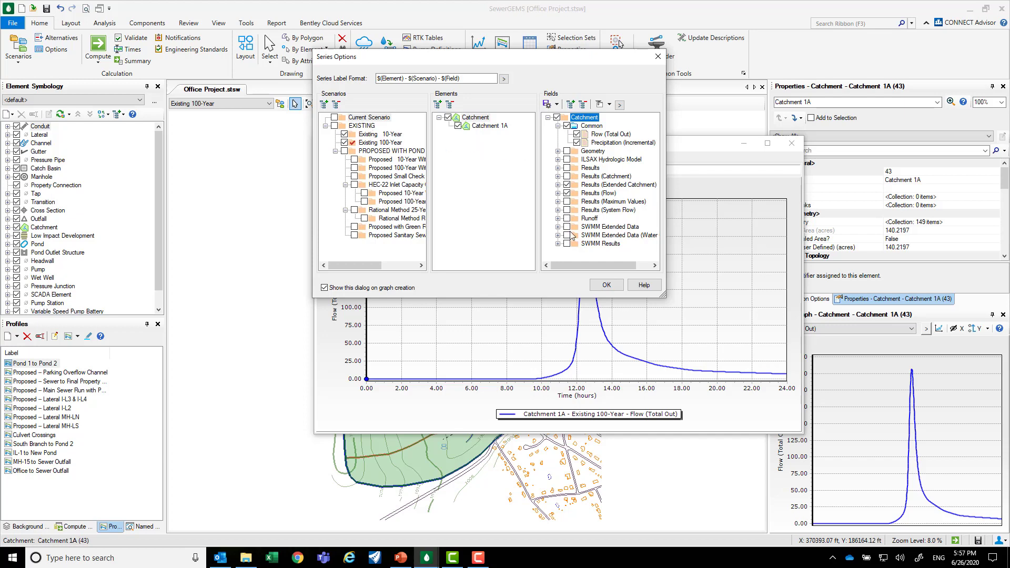
click(607, 286)
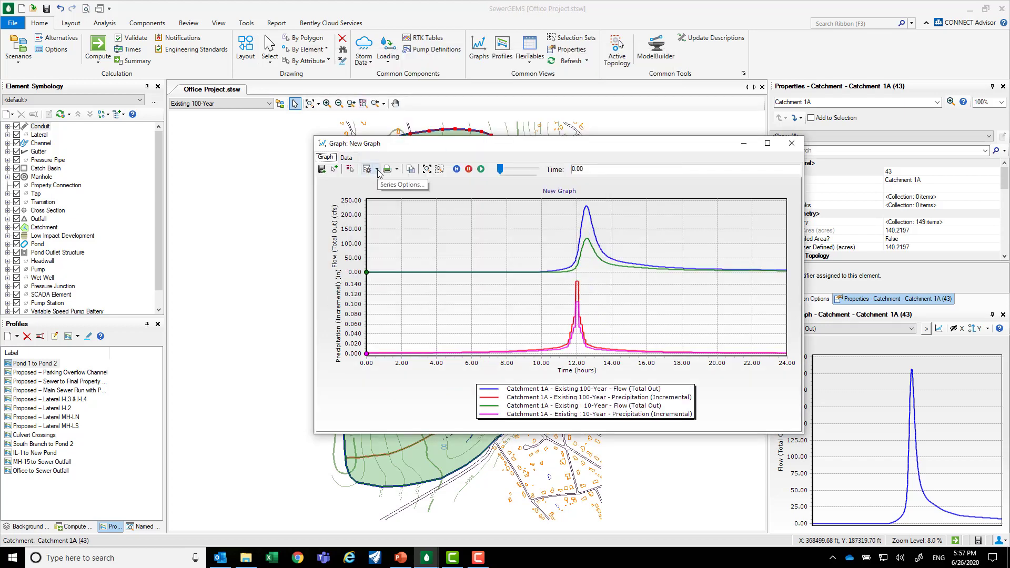
Recolour the Existing 100-Year total outflow series orange through Chart Options.
click(378, 169)
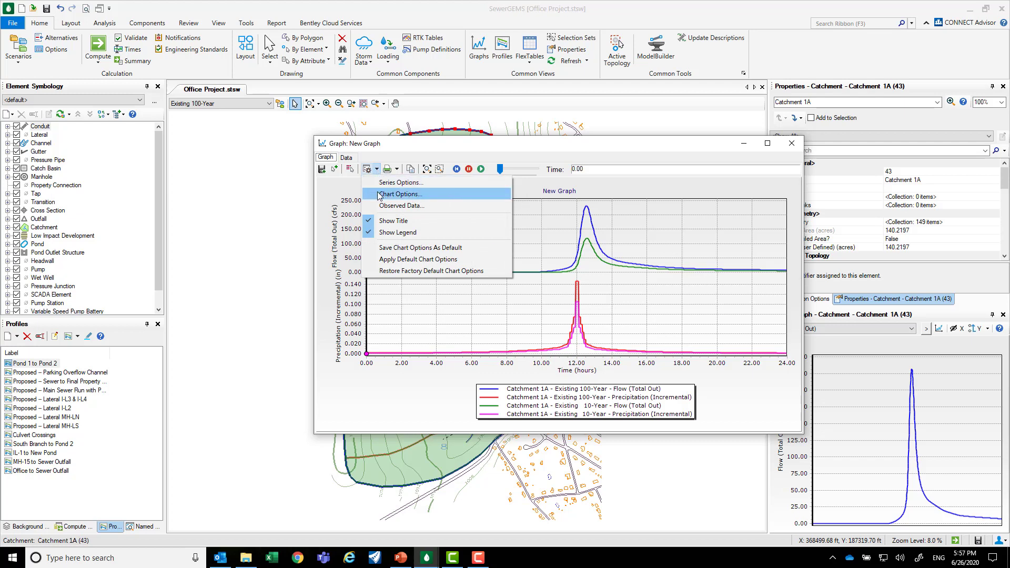
click(401, 195)
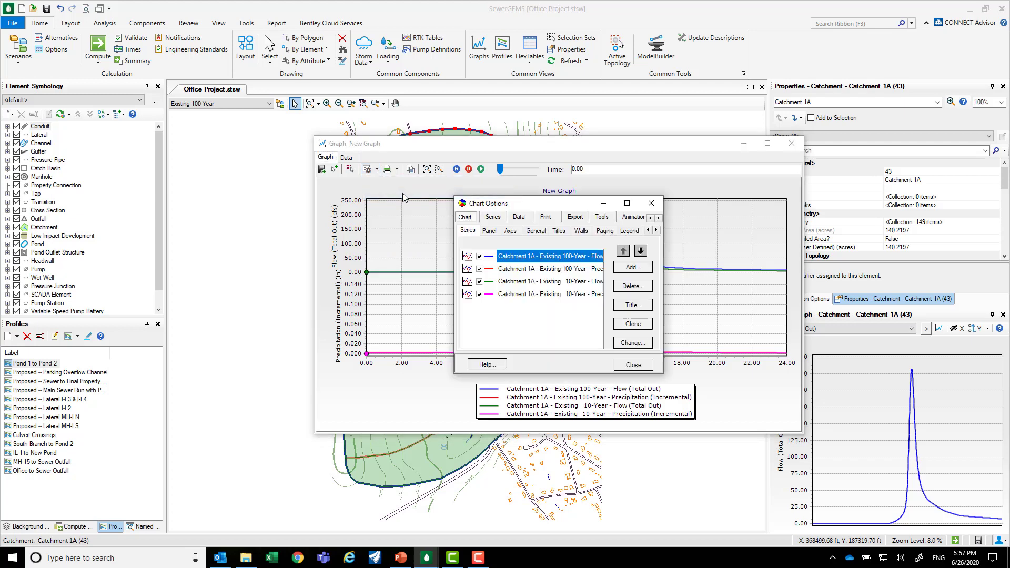
double_click(525, 258)
click(476, 284)
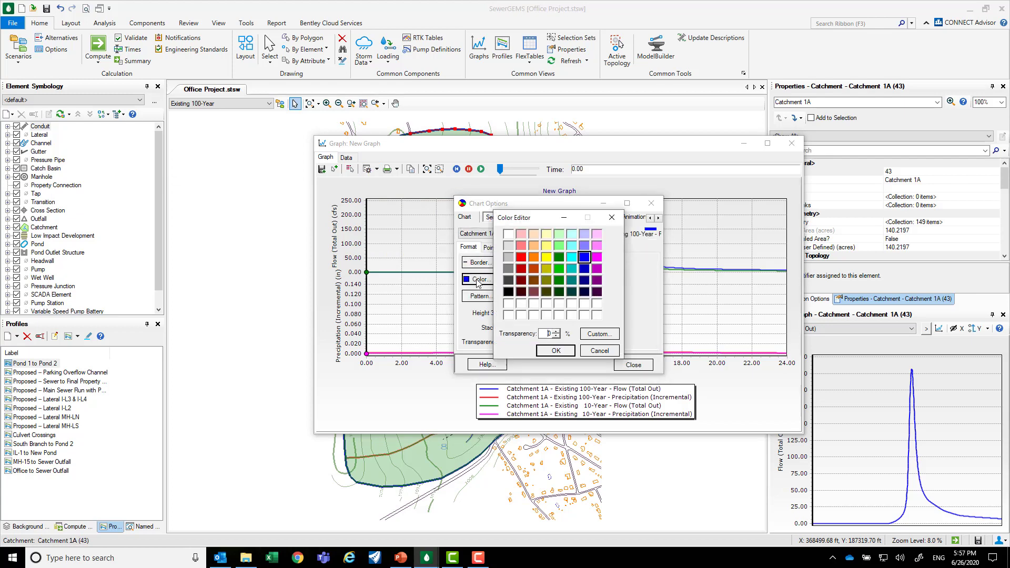
click(534, 257)
click(555, 350)
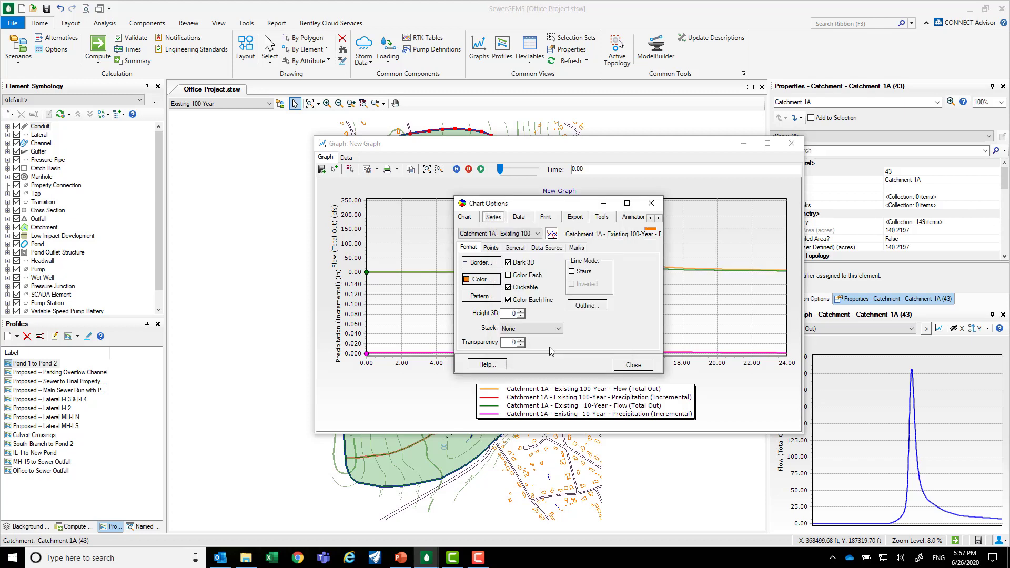
click(629, 365)
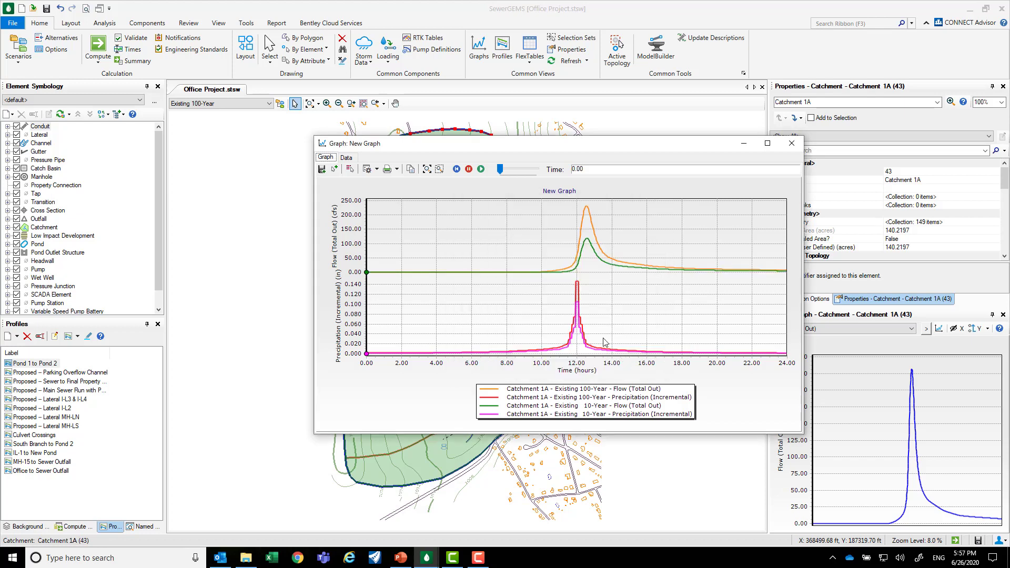
click(377, 170)
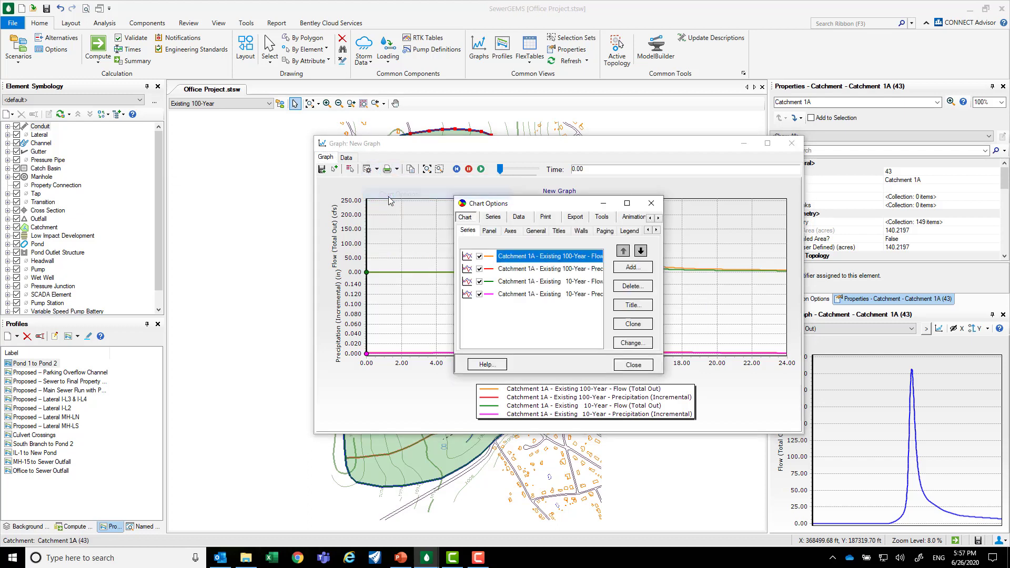
Preview the BlackIsBack, TeeChart and Microsoft Excel themes, then view the chart's tools and data pages.
click(659, 218)
click(658, 218)
click(623, 221)
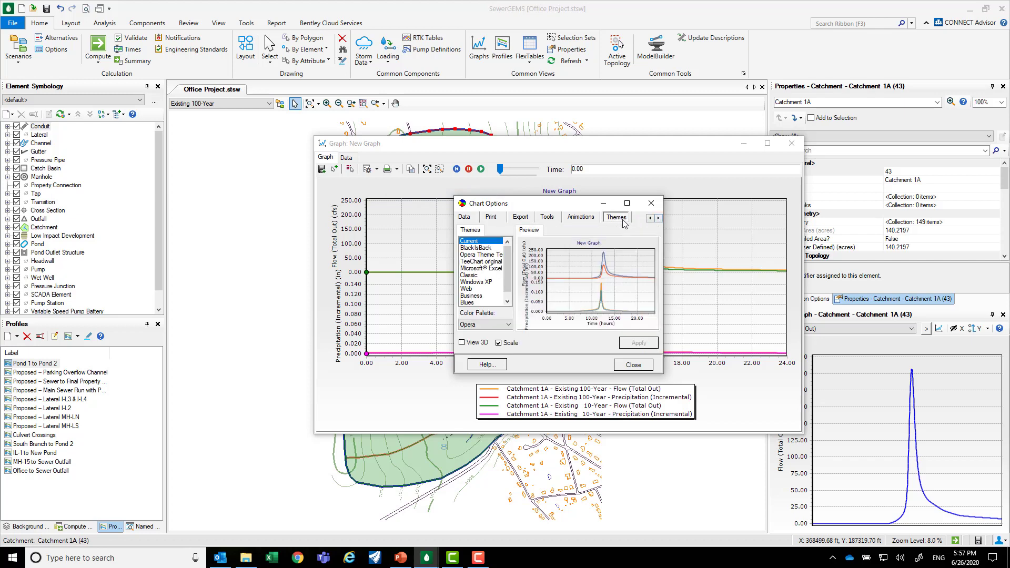
click(482, 248)
click(481, 262)
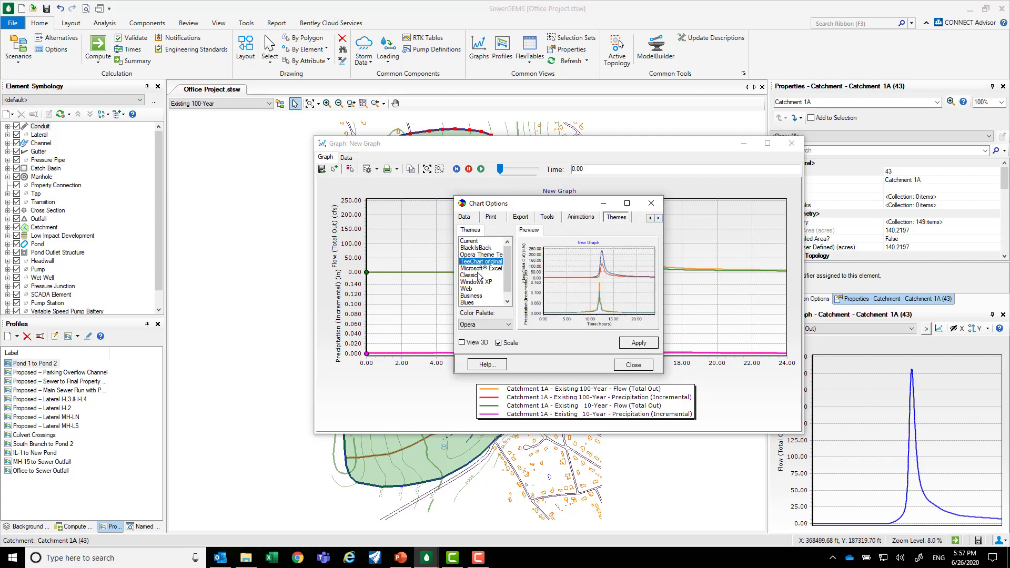
click(481, 269)
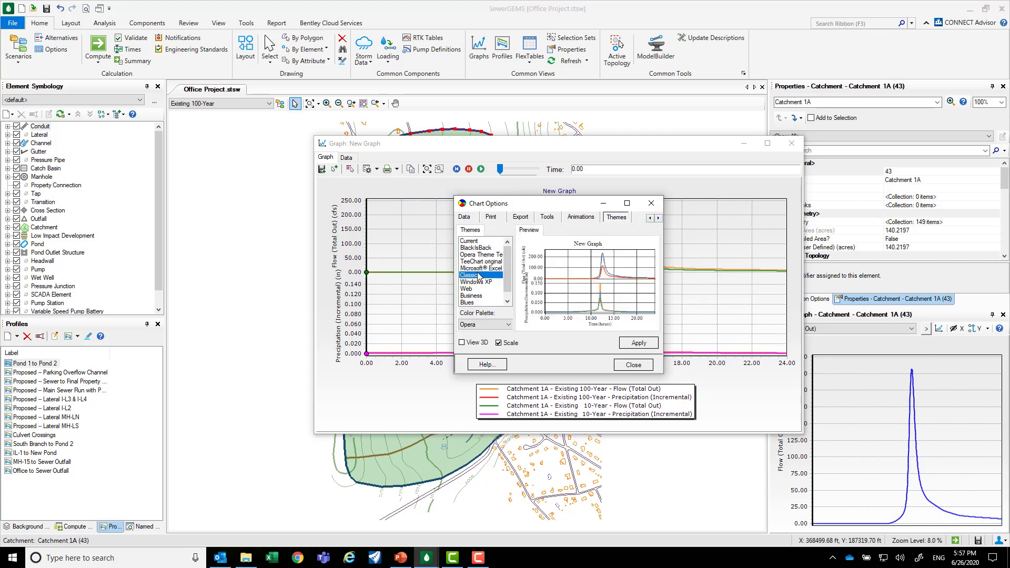
click(547, 217)
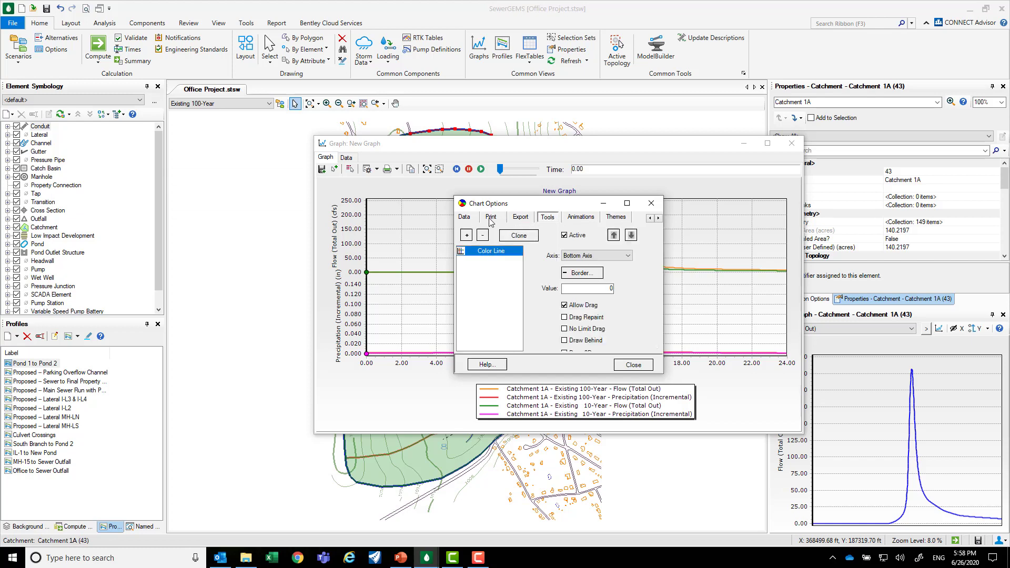
click(465, 218)
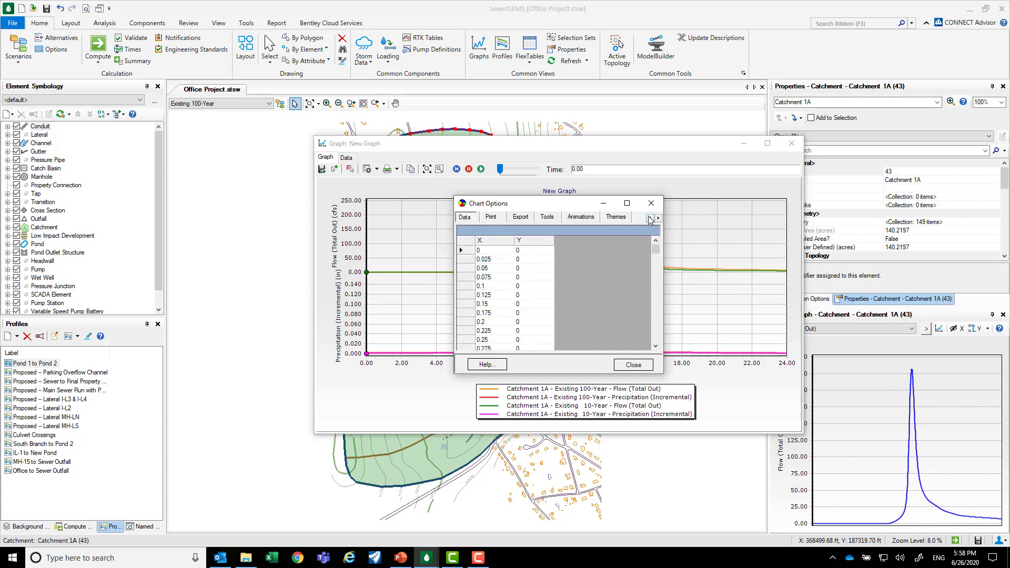
double_click(650, 218)
click(465, 217)
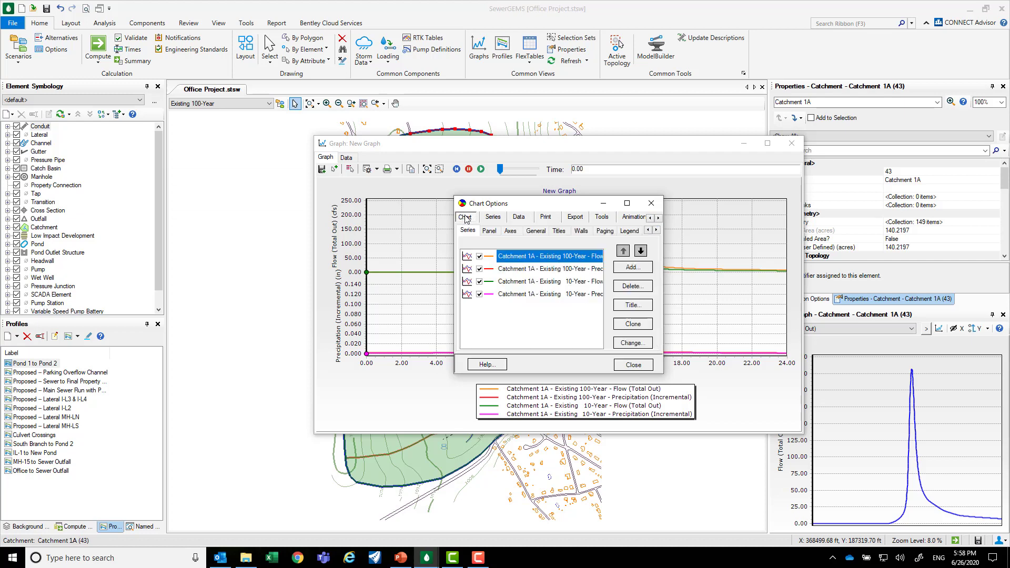
Turn on 3 Dimensions, review the Panel settings, and close the chart settings.
click(656, 231)
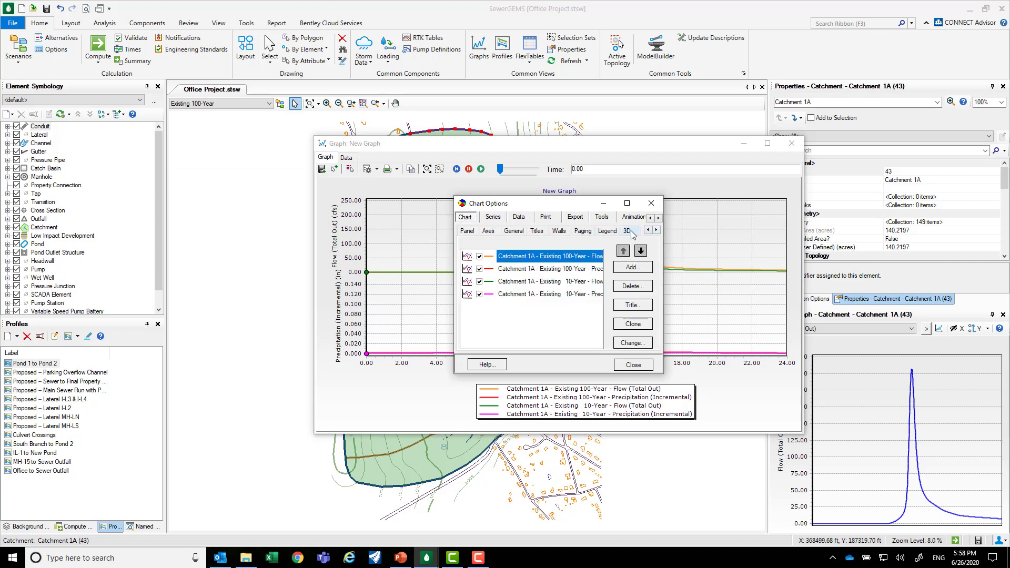
click(634, 233)
click(471, 247)
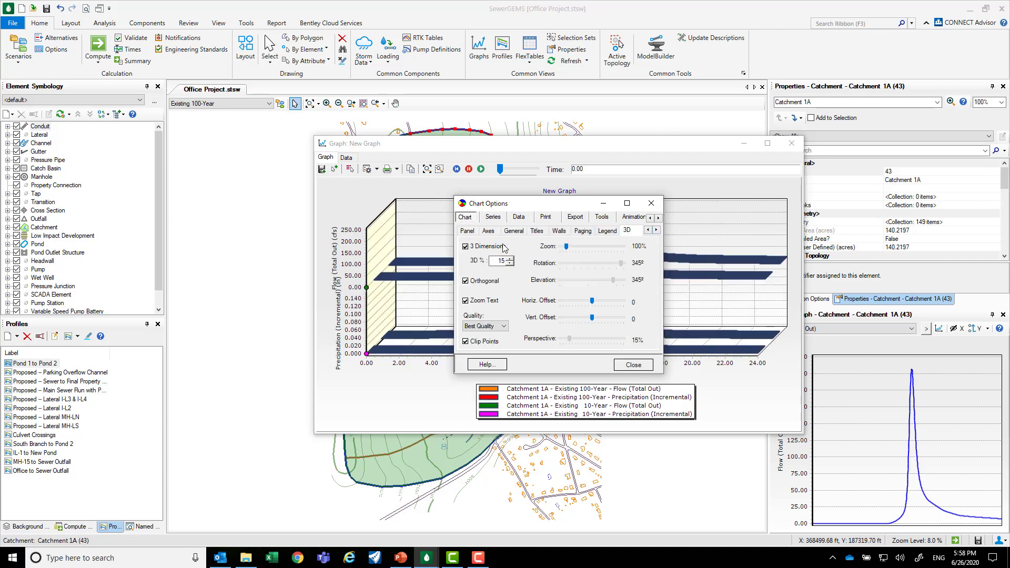
drag(522, 209, 778, 180)
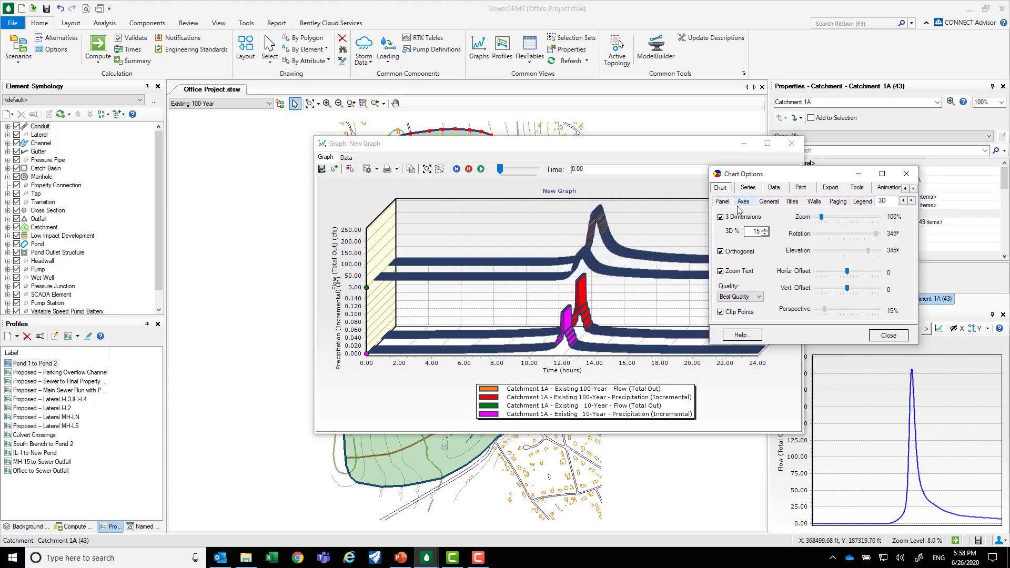
click(721, 202)
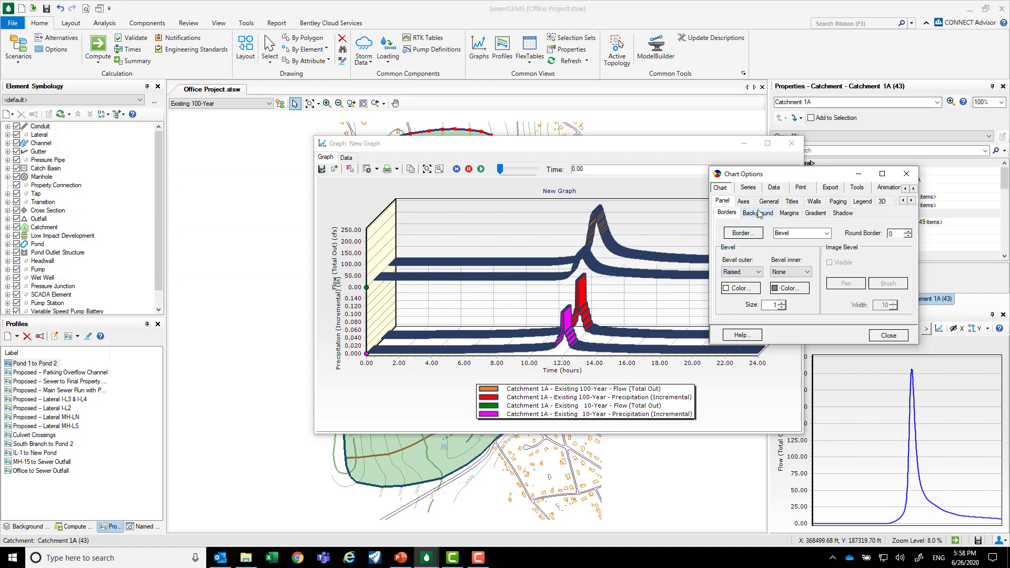
click(890, 336)
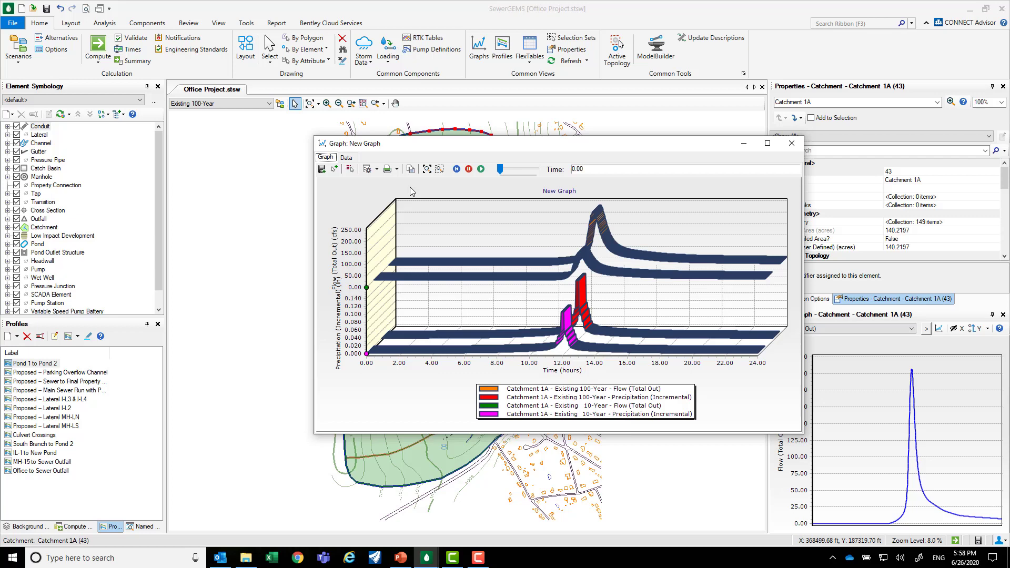
Uncheck Precipitation (Incremental) in Series Options, keeping only the 10- and 100-year flows.
click(375, 170)
click(383, 183)
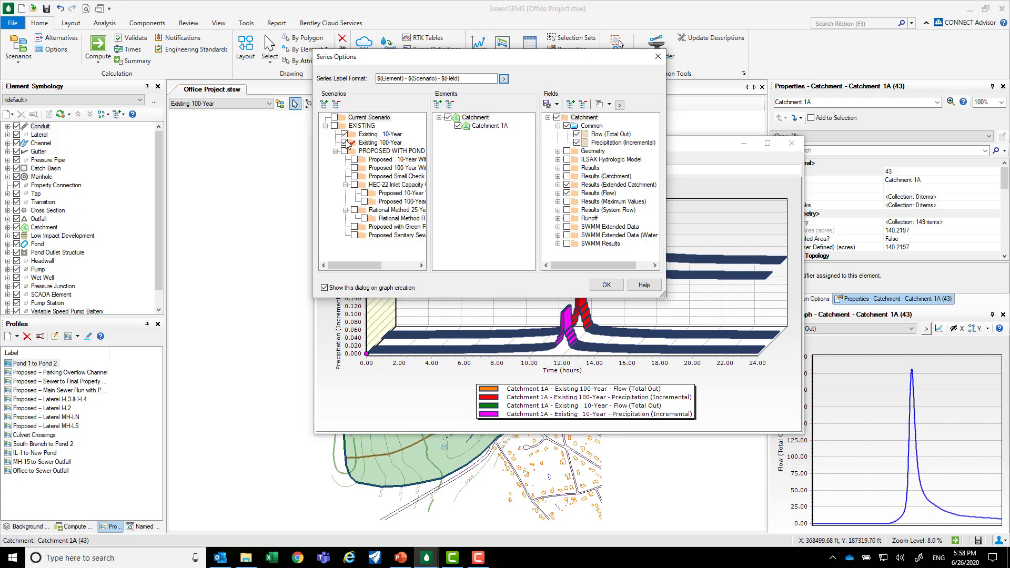
click(577, 142)
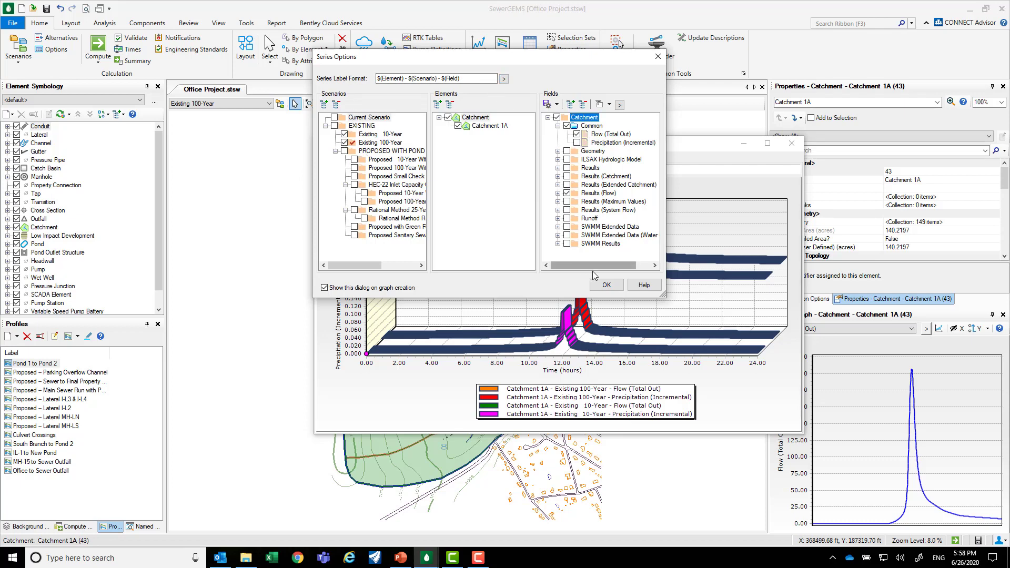
click(603, 287)
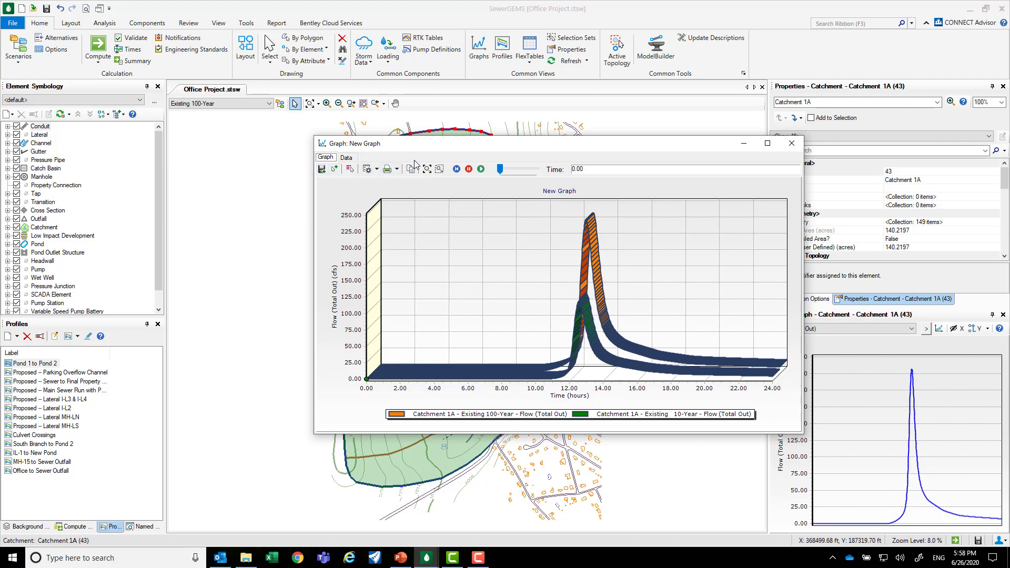
Restore Factory Default Chart Options so the graph returns to flat 2D.
click(377, 170)
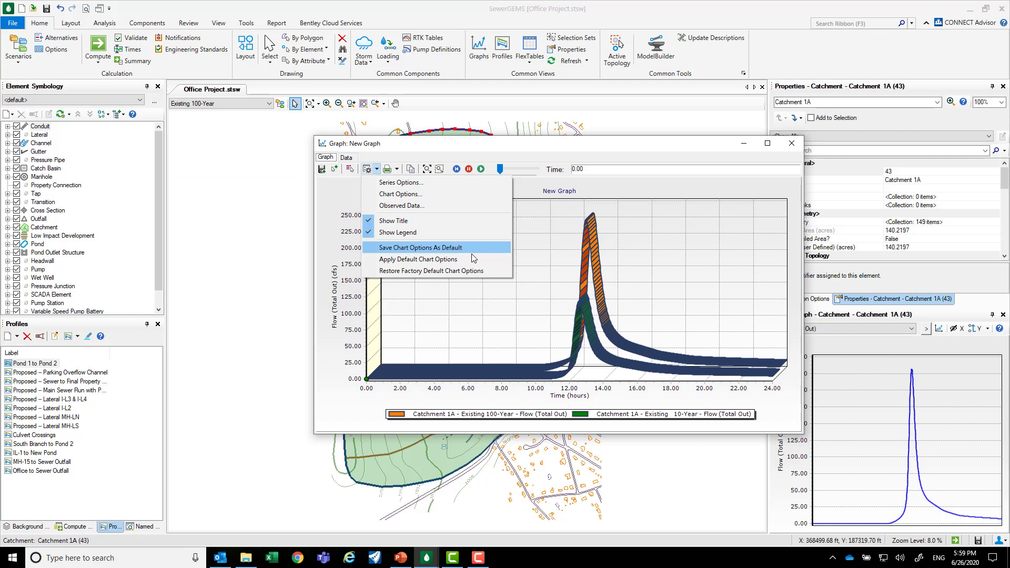
click(450, 271)
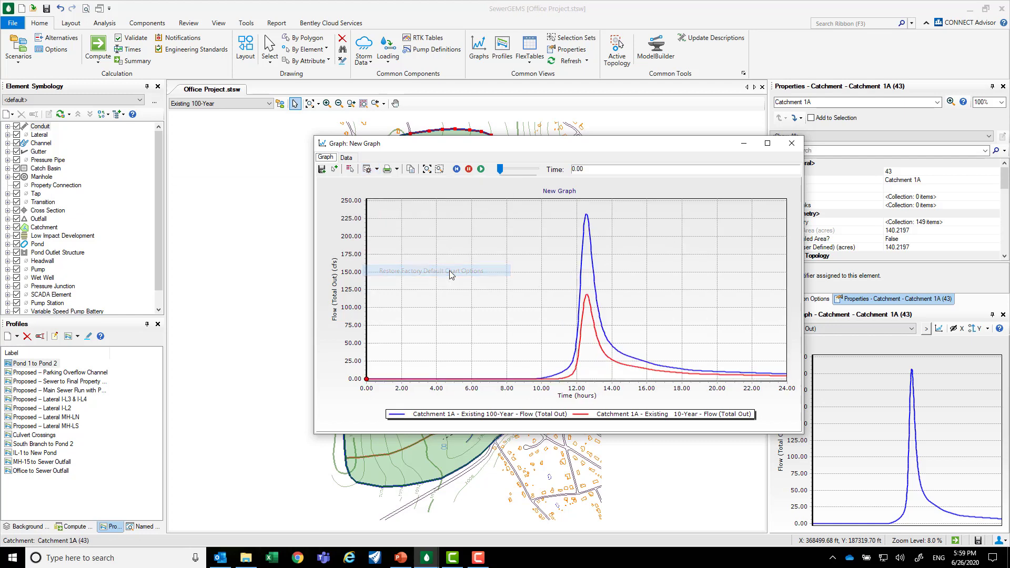
Save the graph to the Graph Manager as 'Catchment1A 10 Yr and 100Yr'.
click(322, 169)
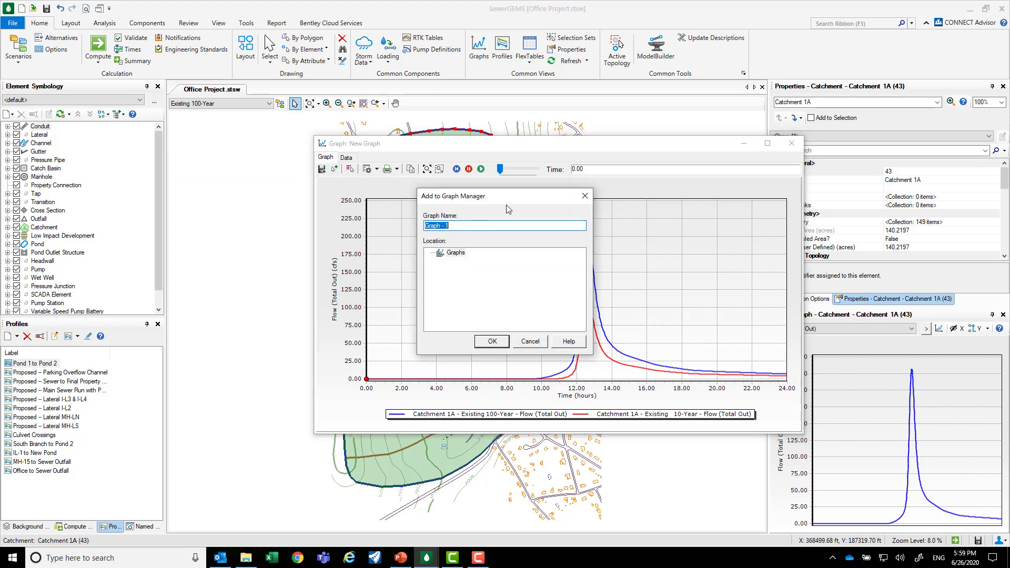
text(Catchment1A 10 Yr and 100Yr)
click(493, 342)
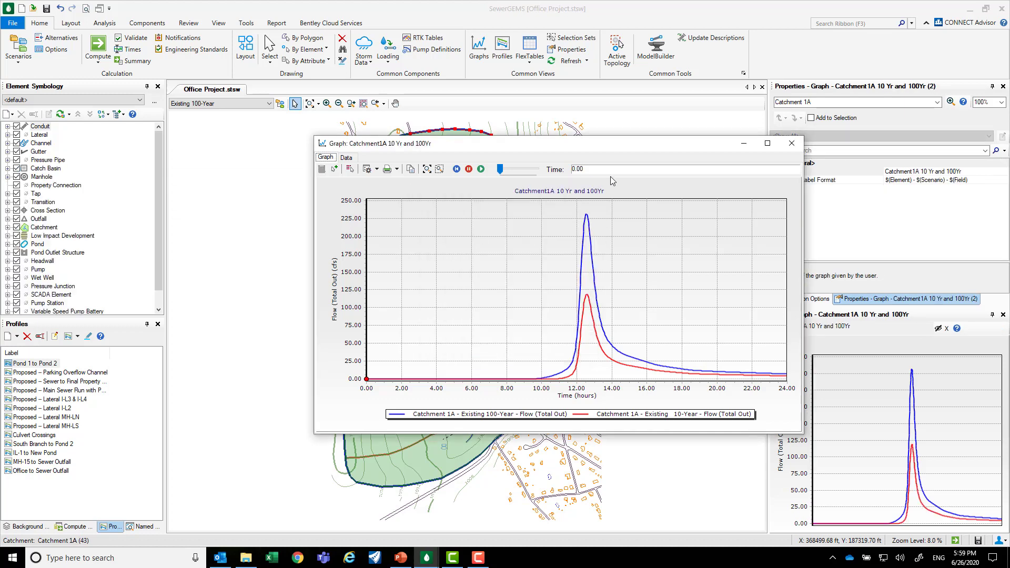
Close the saved graph, then open and close the Catchments 1A - 2 and 3 - 100Yr and Catchment 1A-P graphs.
click(795, 145)
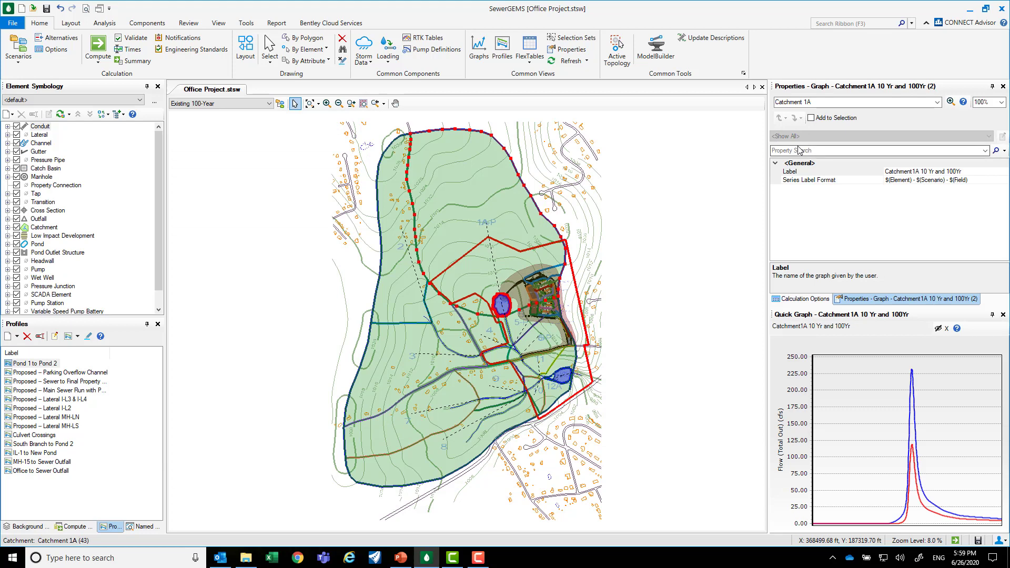
click(482, 50)
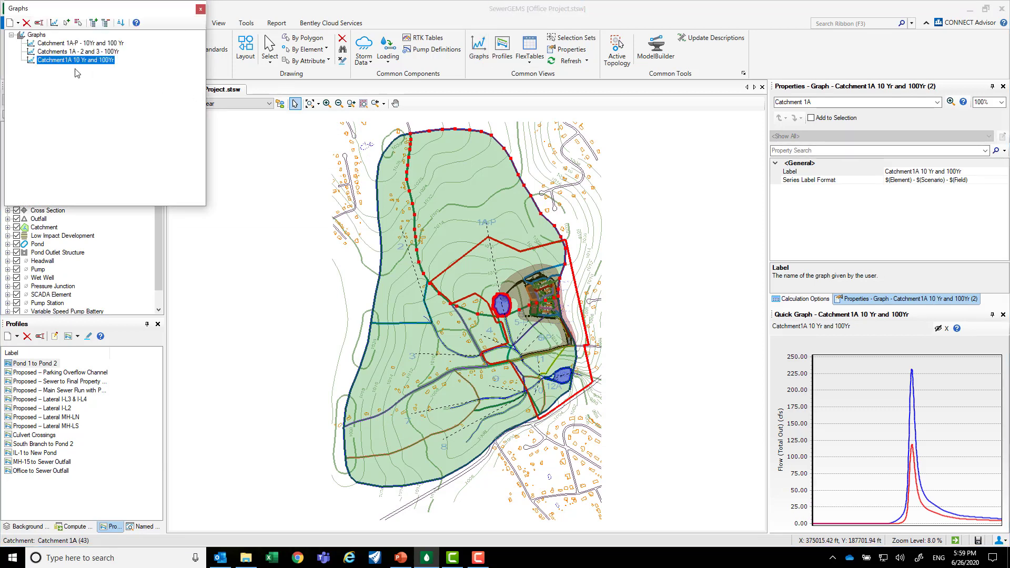
double_click(79, 52)
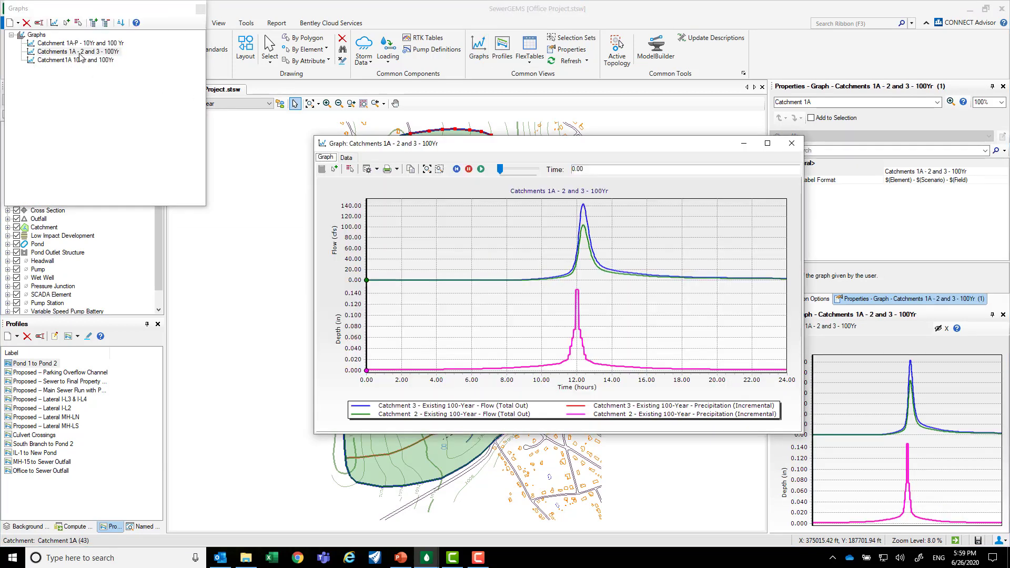
double_click(87, 44)
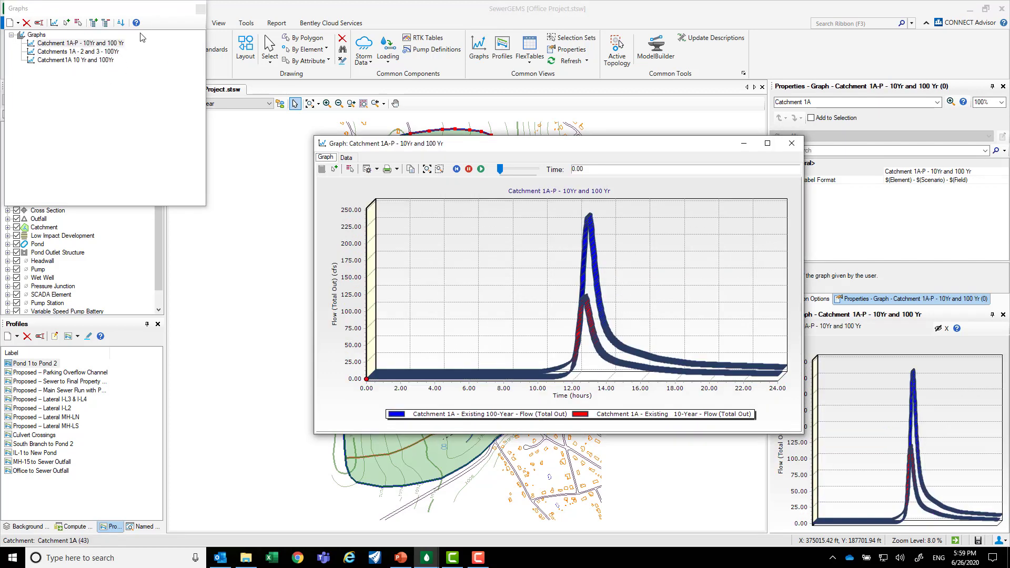
click(792, 143)
click(793, 143)
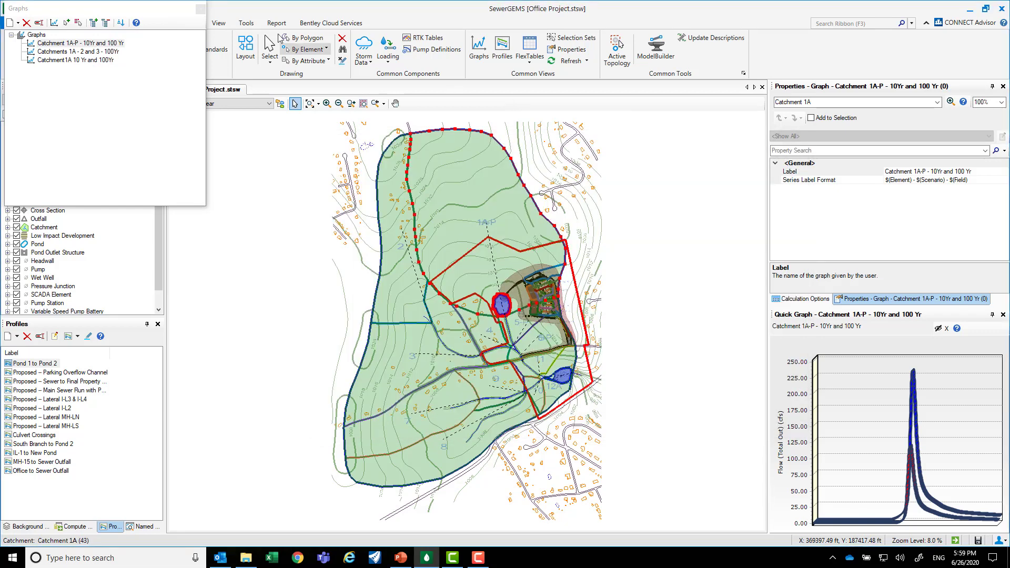
Close the saved graphs list and compare the catchments' quick graphs, keeping total outflow plotted.
click(200, 9)
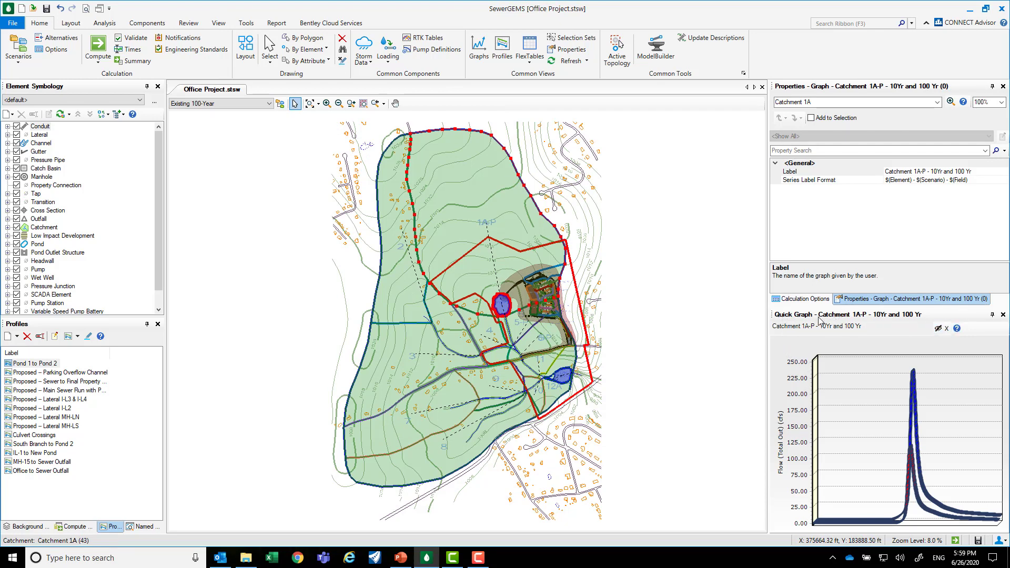
click(404, 274)
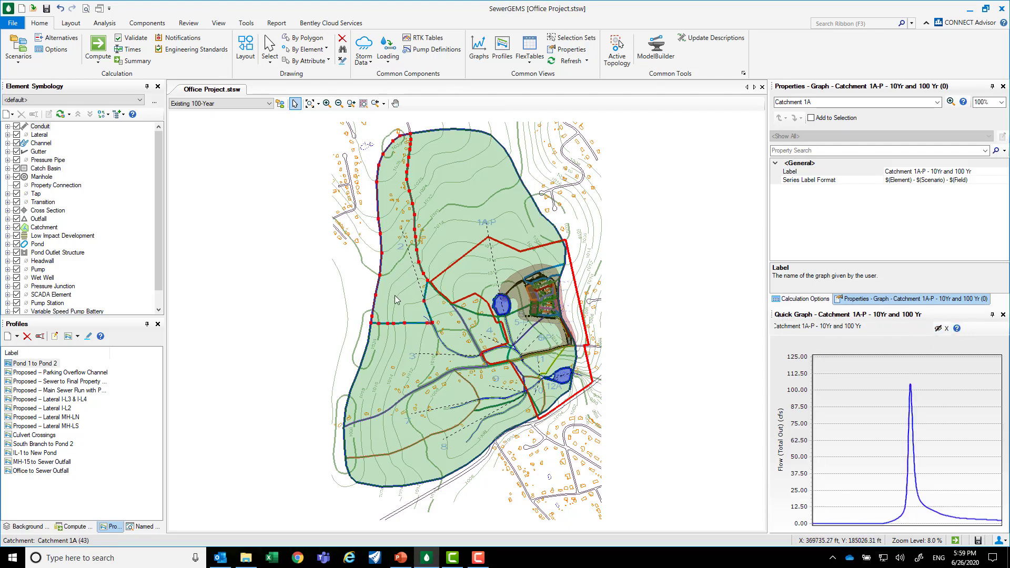
click(414, 367)
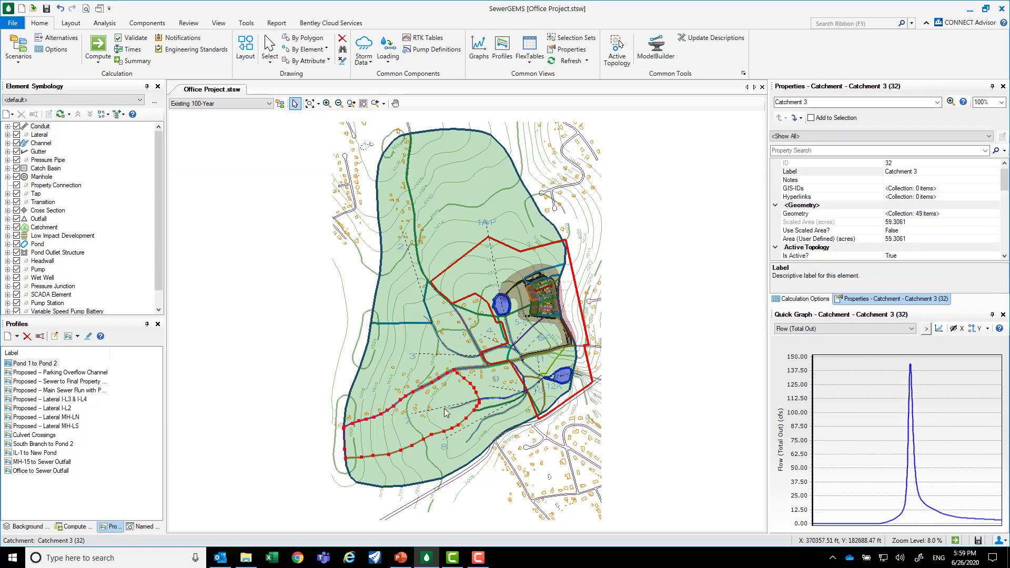
click(398, 253)
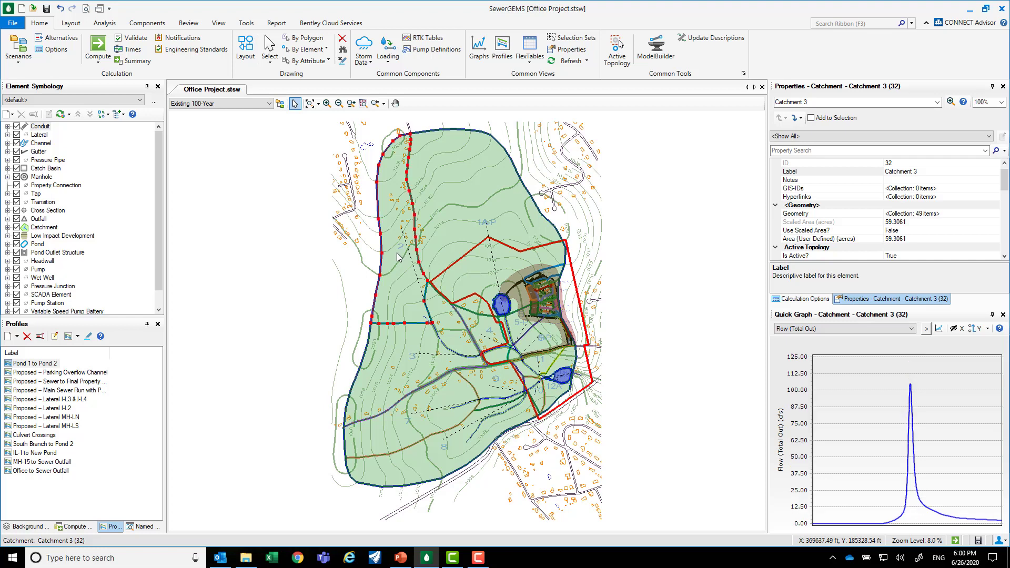
click(891, 329)
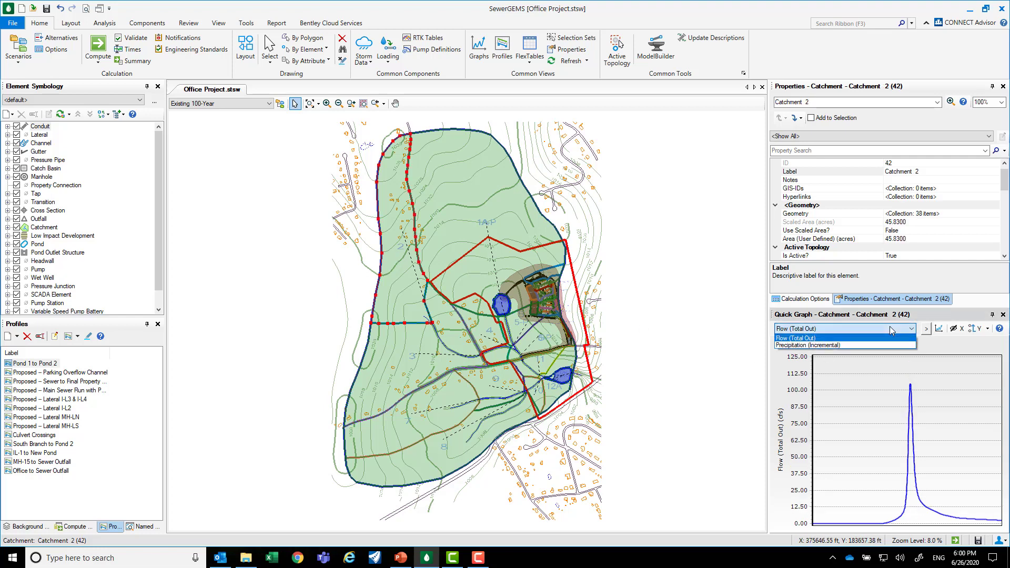
click(791, 339)
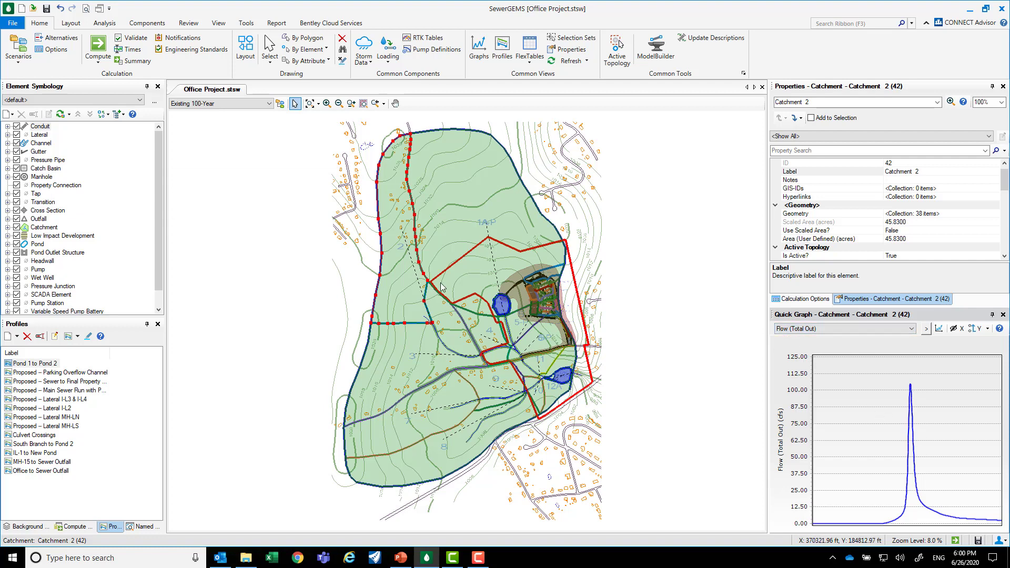
View Catchment 1A's outflow, then switch the quick graph to Pond 1's total outflow.
click(512, 306)
scroll(511, 305, up, 2)
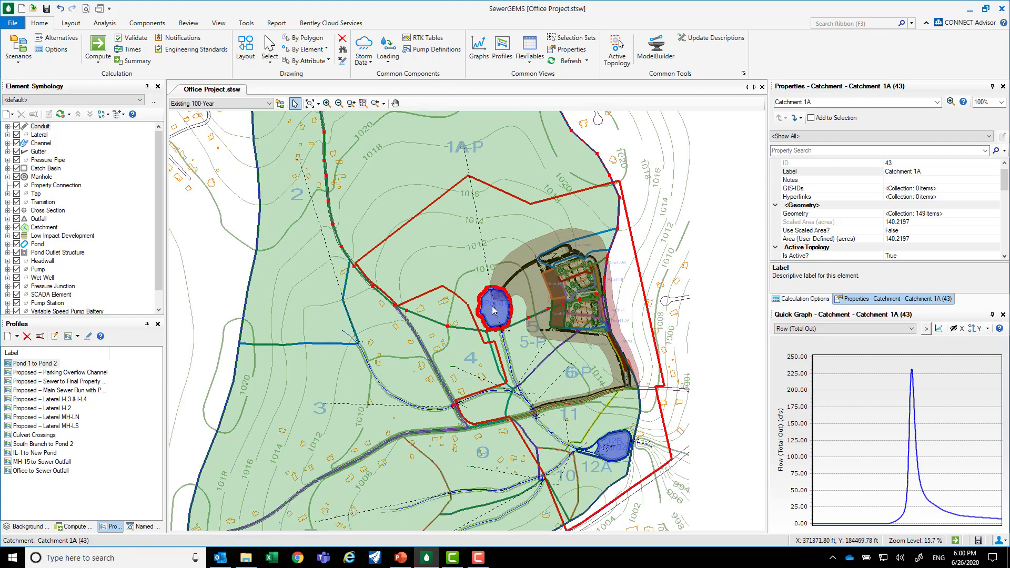
click(497, 310)
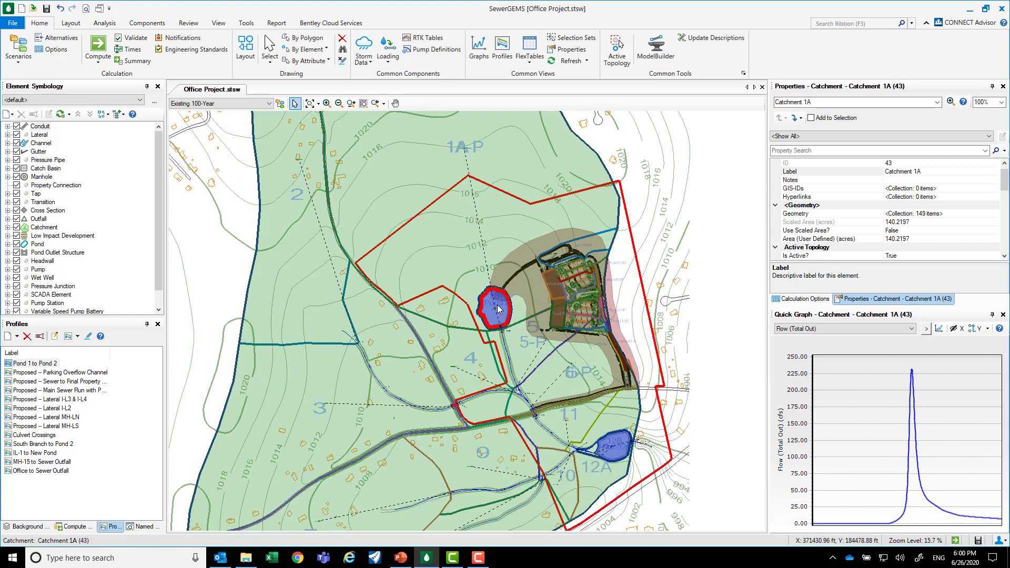
click(812, 331)
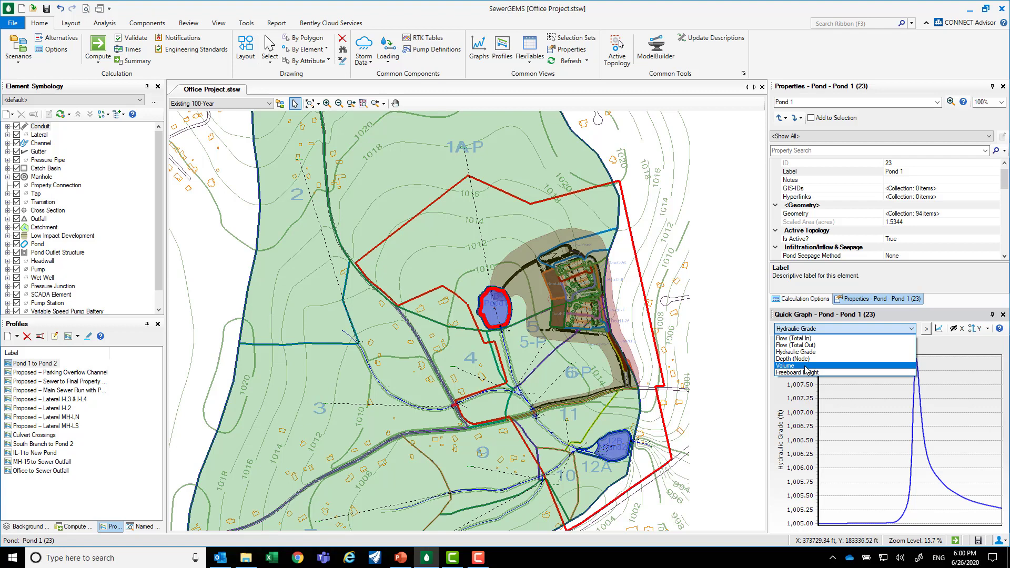
click(805, 345)
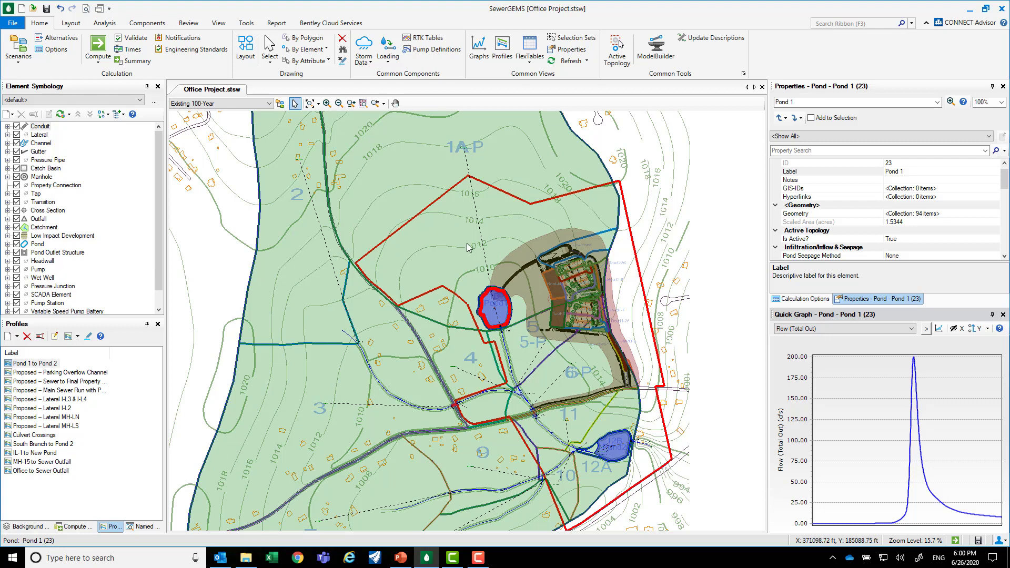
scroll(466, 243, up, 3)
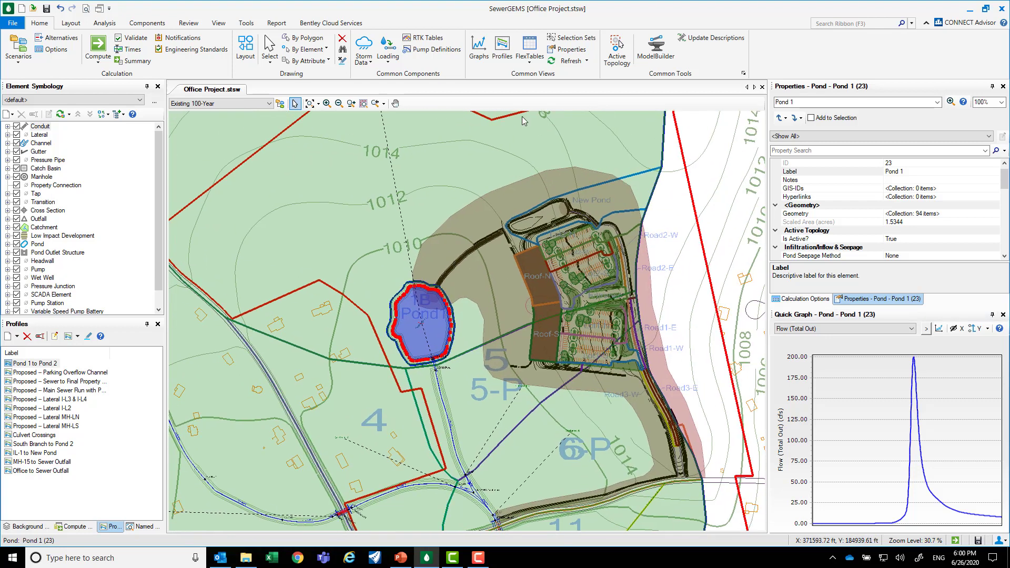
Open the Pond 1 to Pond 2 profile, hide its annotation table, and move its window lower.
click(506, 42)
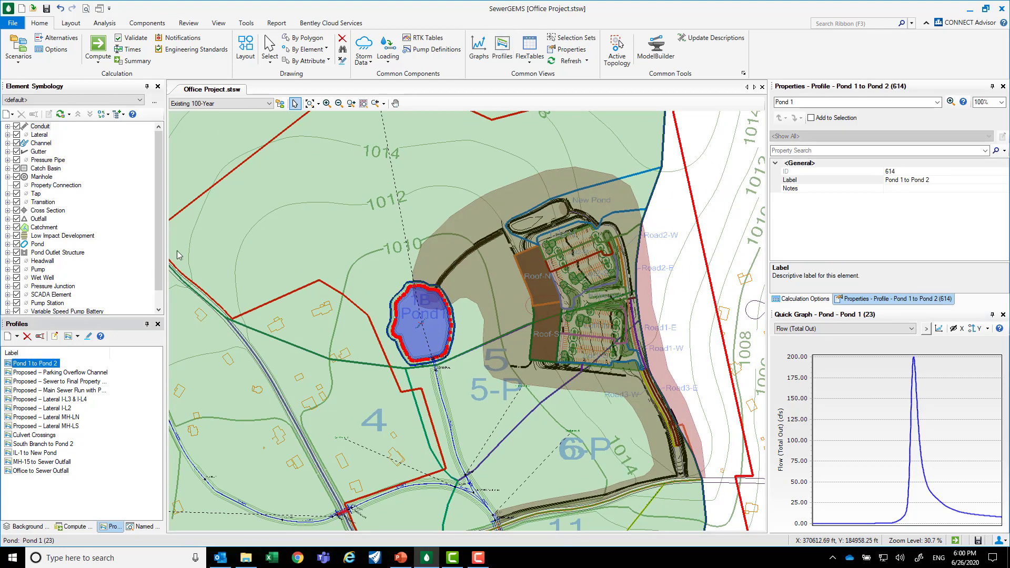
click(88, 337)
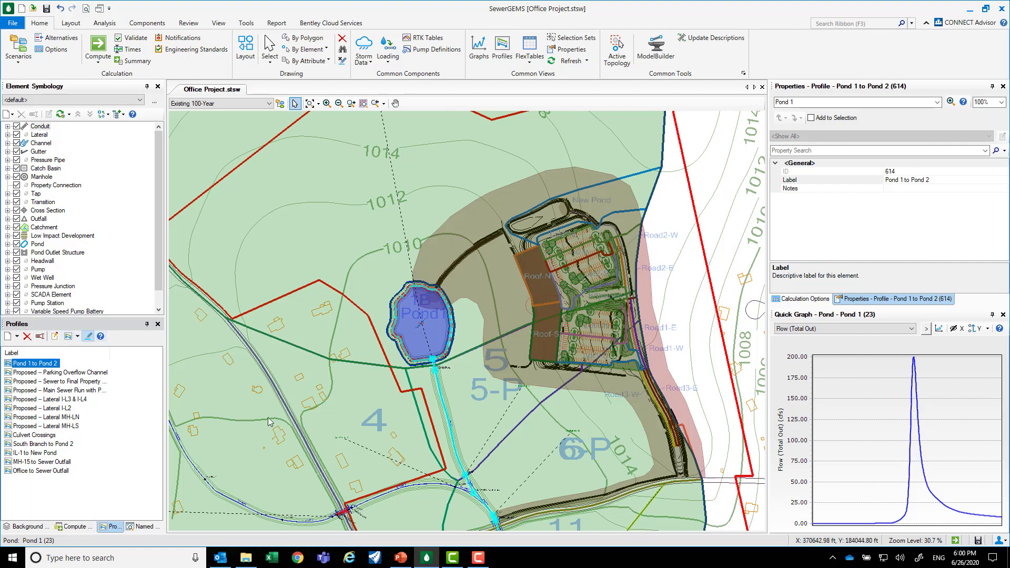
double_click(43, 364)
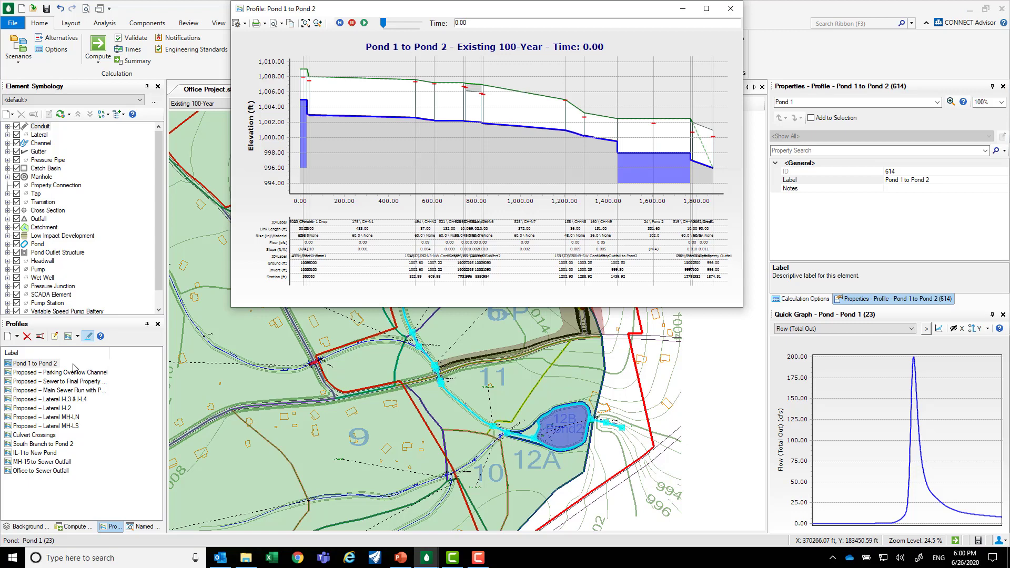
click(245, 25)
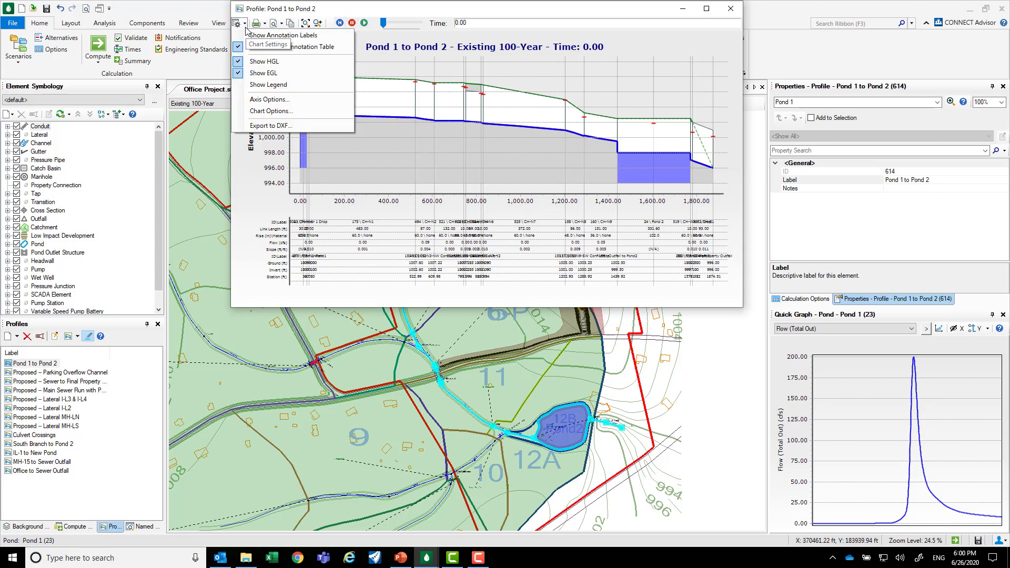
click(284, 48)
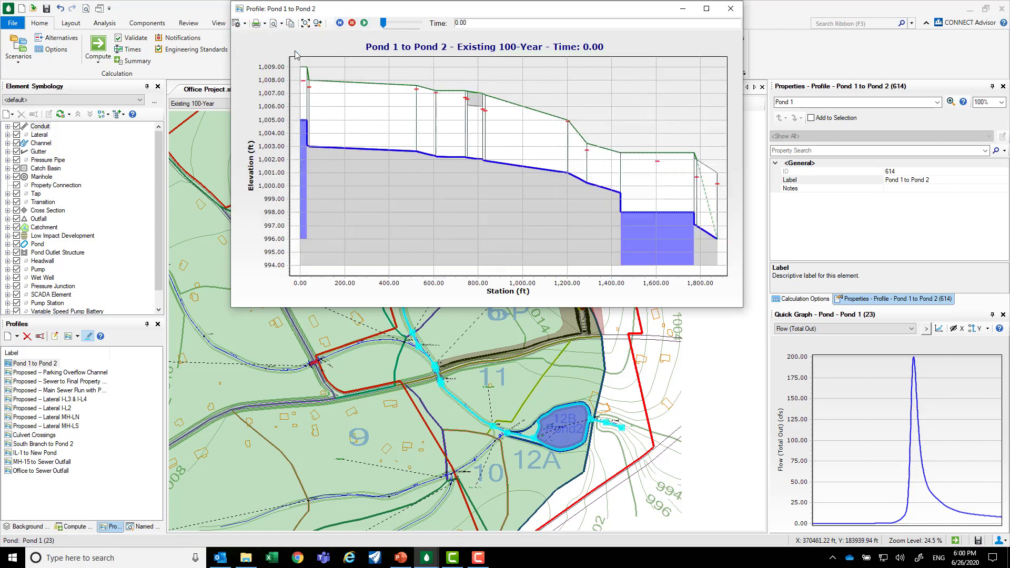
drag(403, 9, 358, 220)
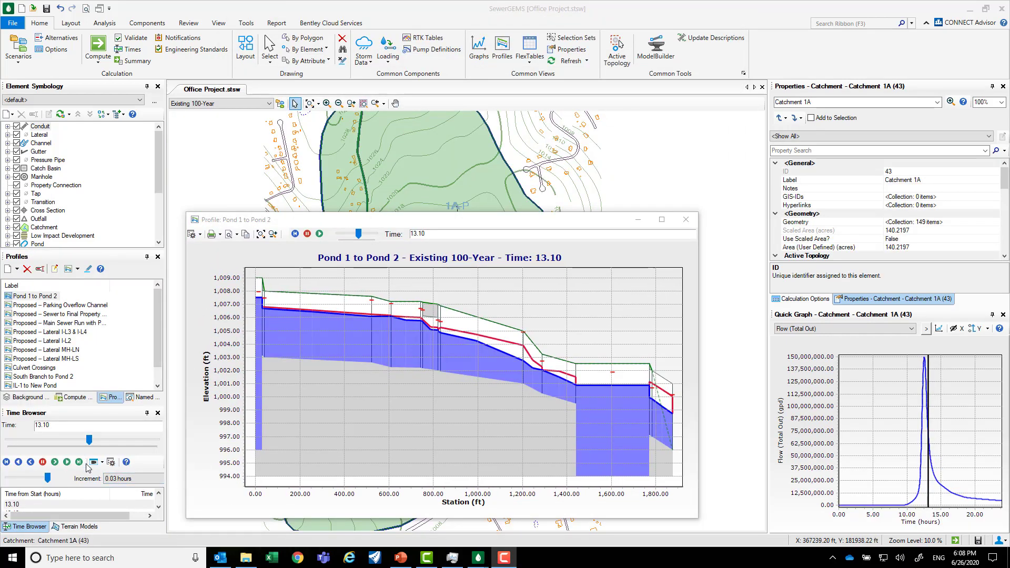
Record the profile window area while advancing the storm time from about 10 to 13.03.
click(32, 416)
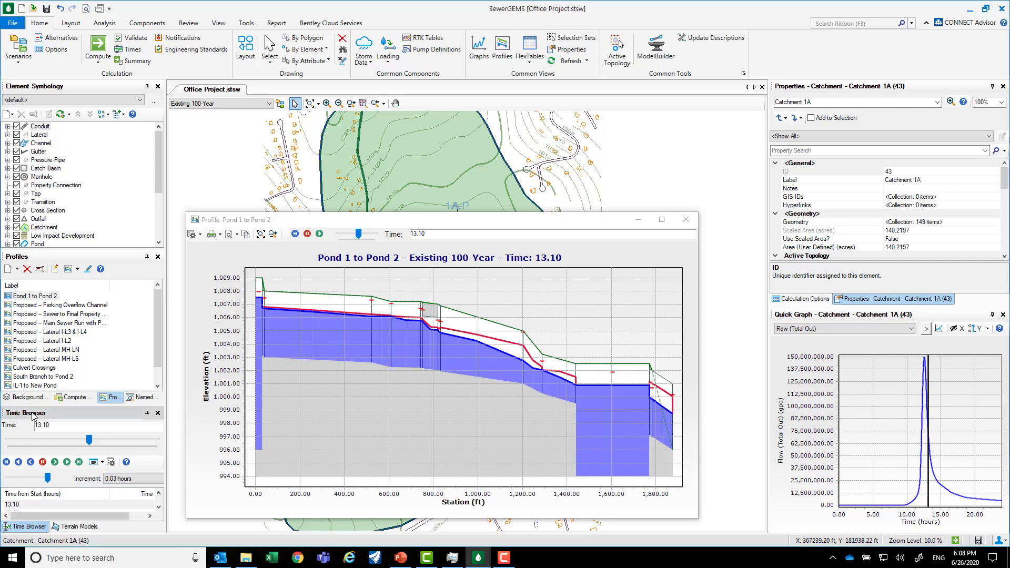
click(94, 463)
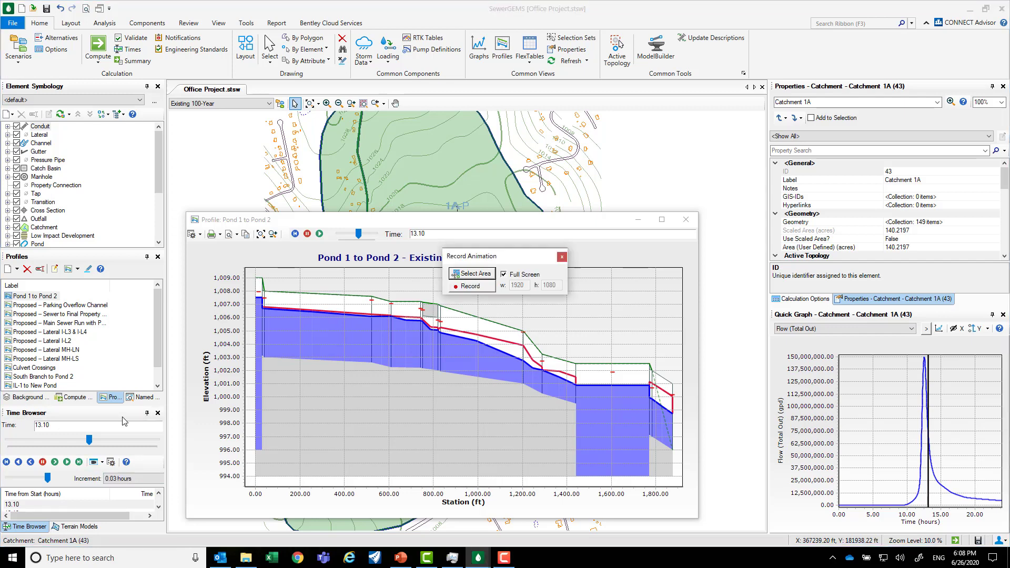
click(473, 279)
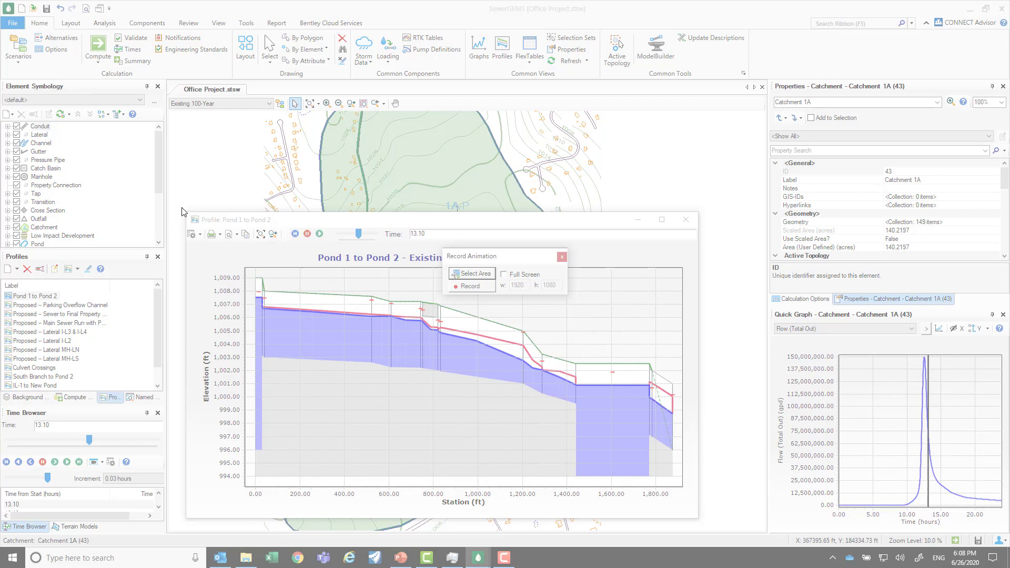
drag(185, 213, 1009, 534)
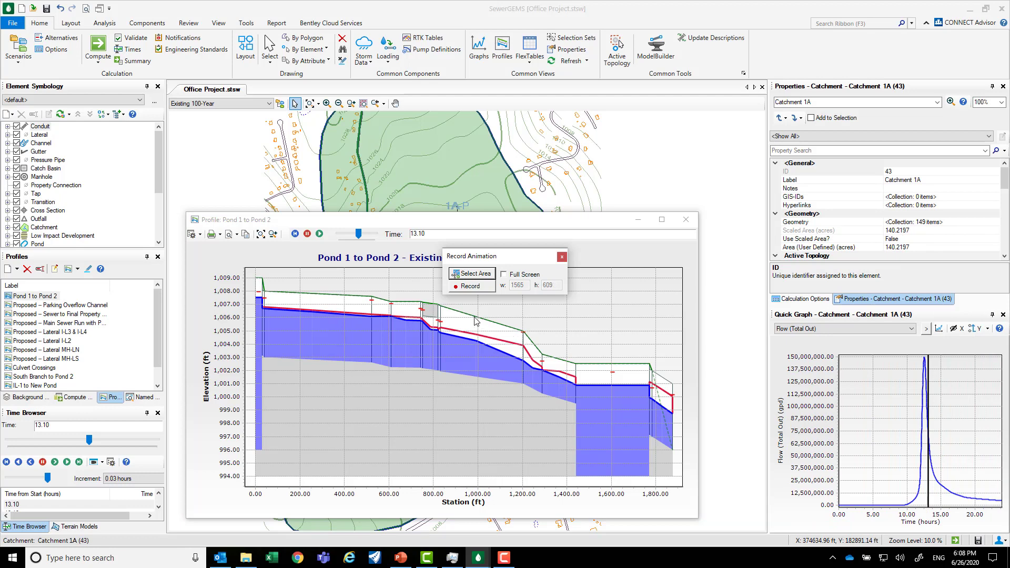
click(464, 287)
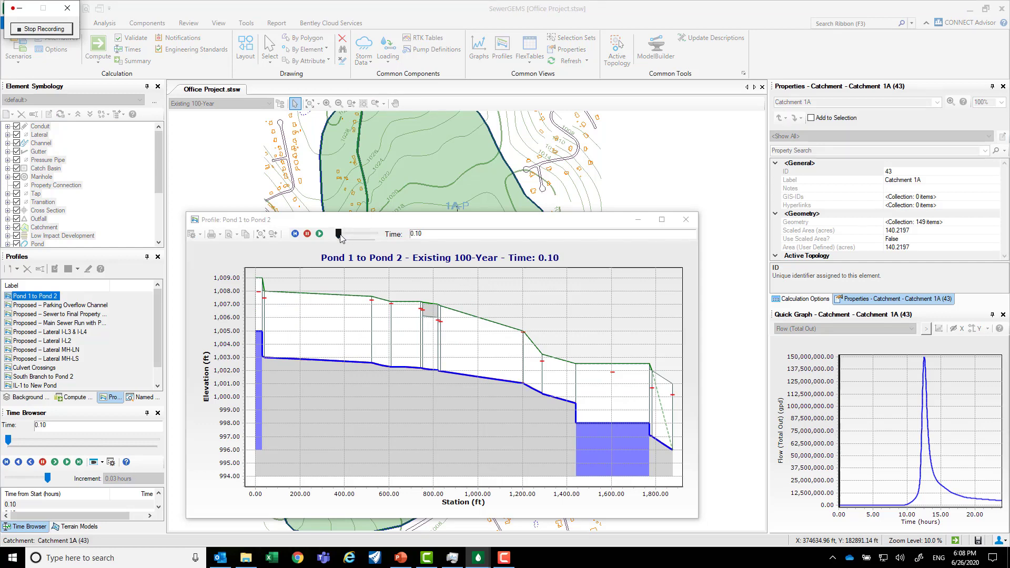
drag(339, 238, 358, 238)
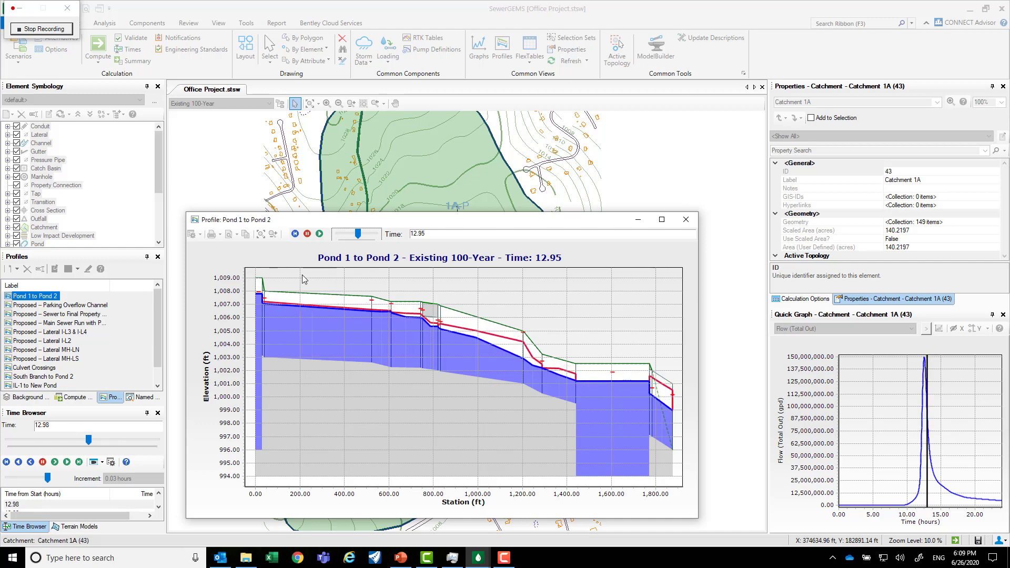
Stop recording and save the animation as the AVI 'Office Project-Existing 100-Year'.
click(47, 29)
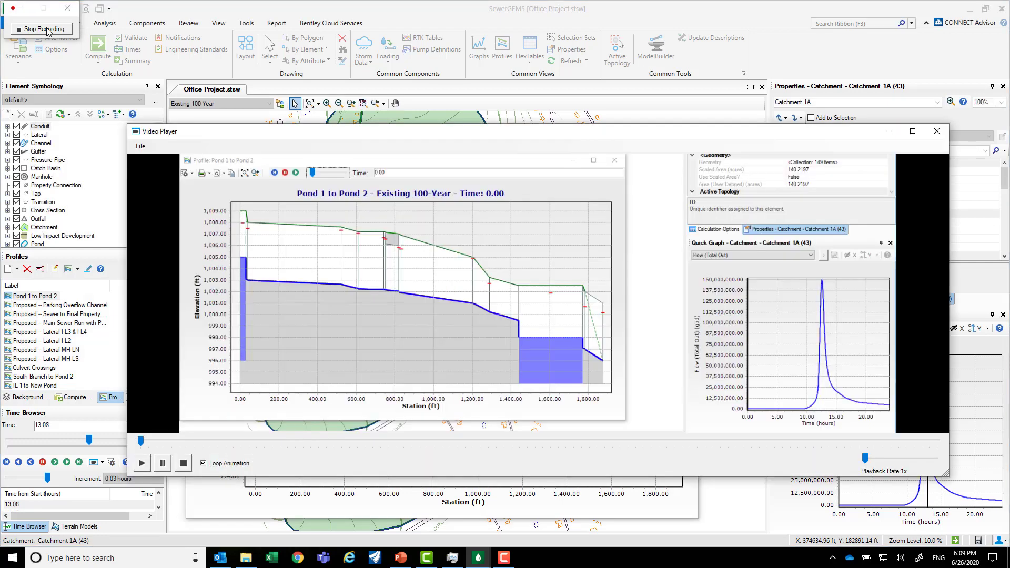
click(140, 147)
click(151, 173)
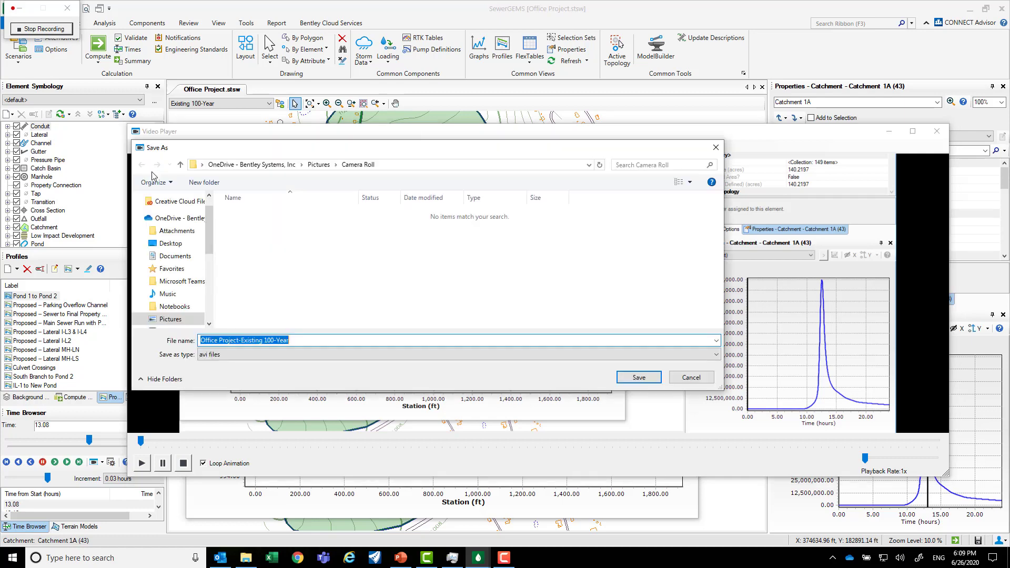